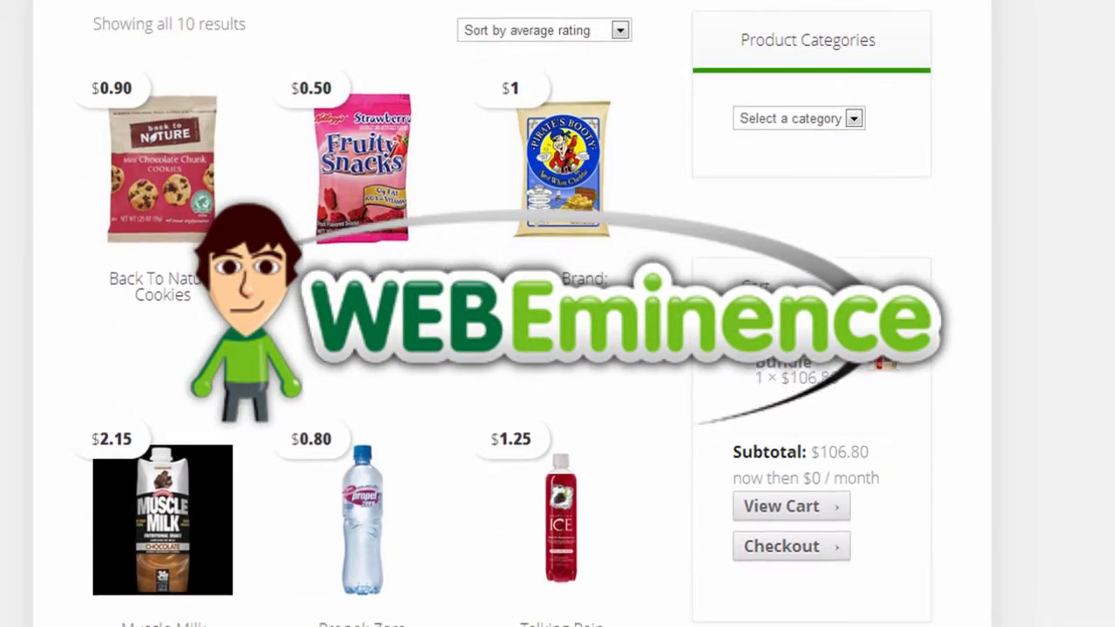
# Step: Open the Back To Nature Cookies product page and add one pack to the cart
pyautogui.click(197, 193)
pyautogui.scroll(-2, 198, 200)
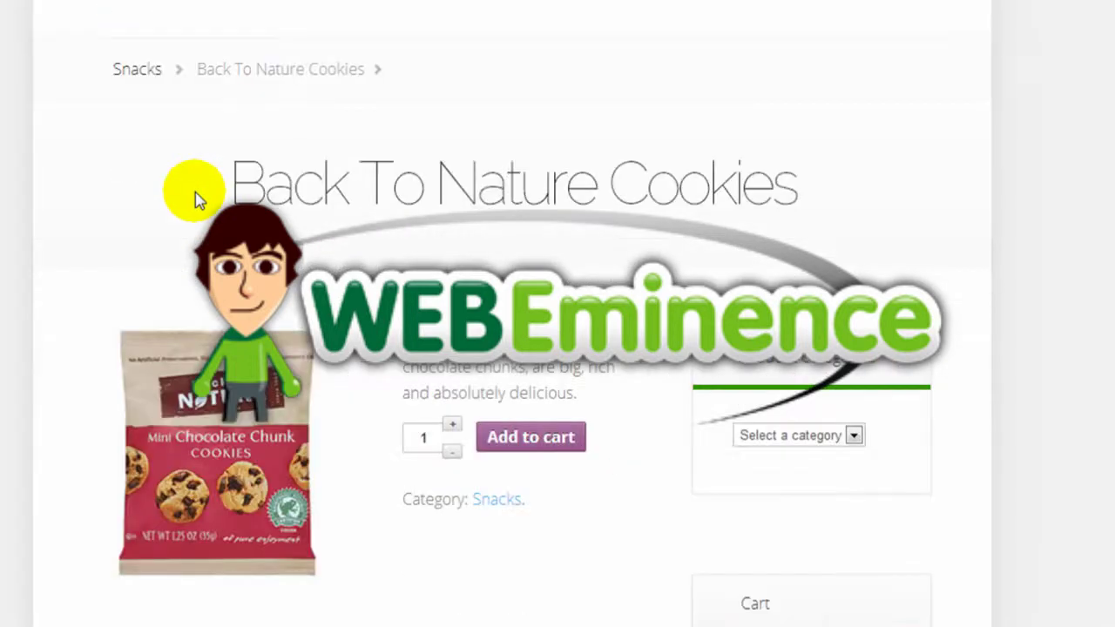
pyautogui.scroll(-2, 197, 199)
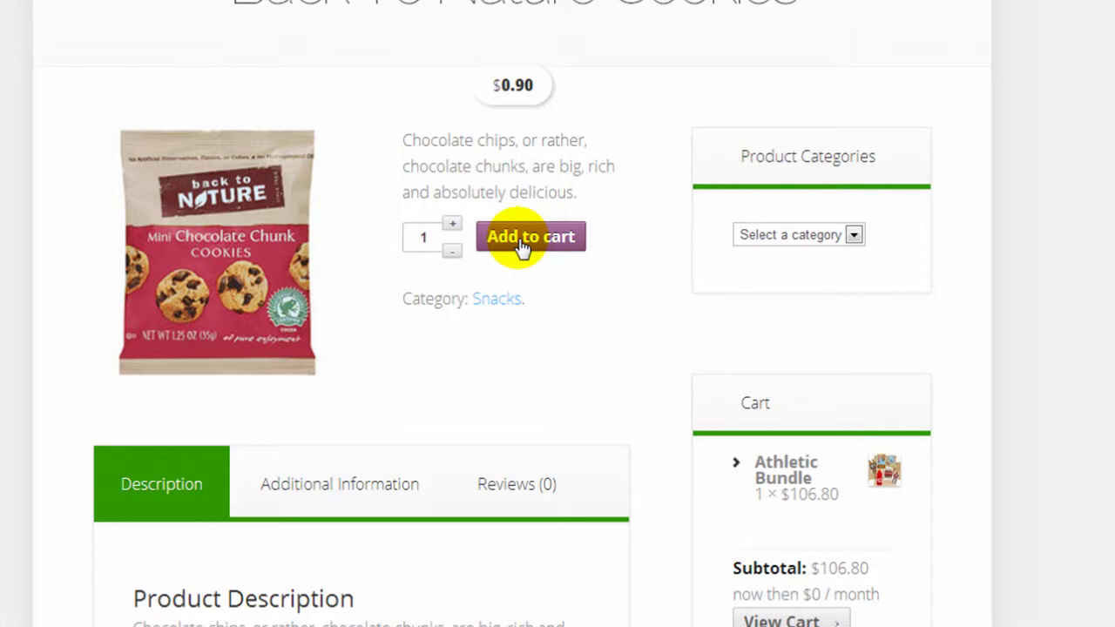
pyautogui.click(522, 247)
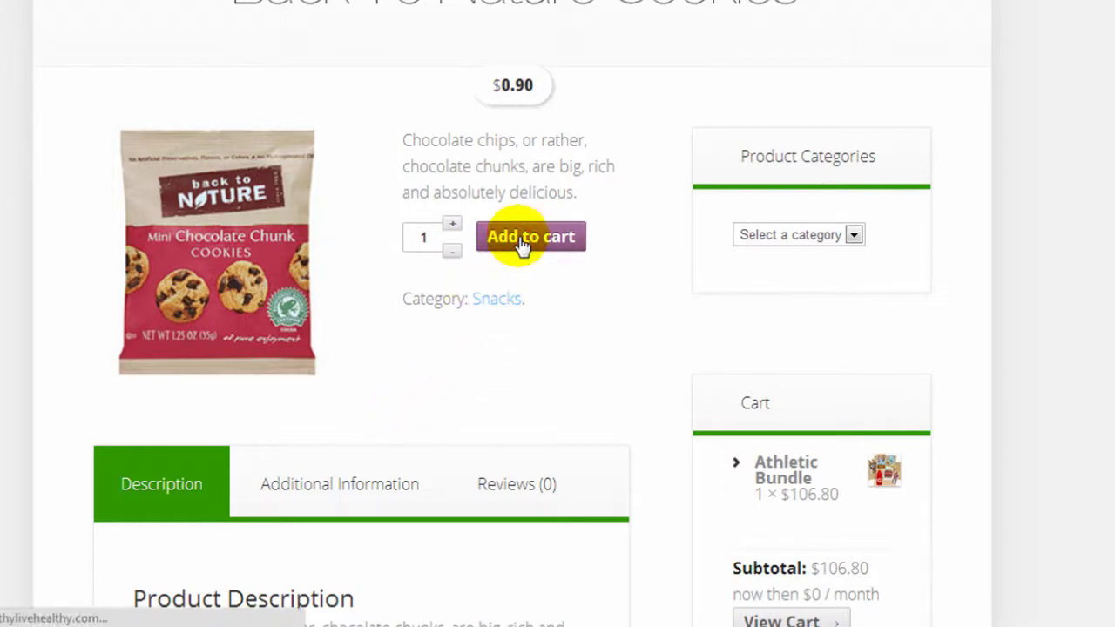
# Step: Review the cart summary beside the Back To Nature Cookies product and open the full cart
pyautogui.scroll(-4, 519, 242)
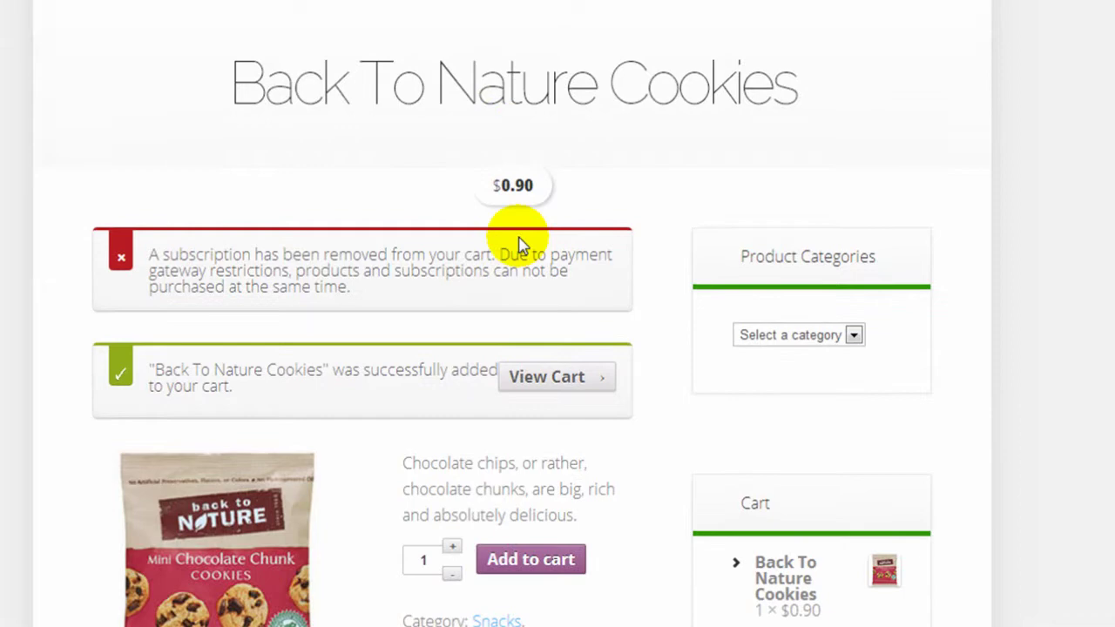
pyautogui.scroll(-1, 519, 243)
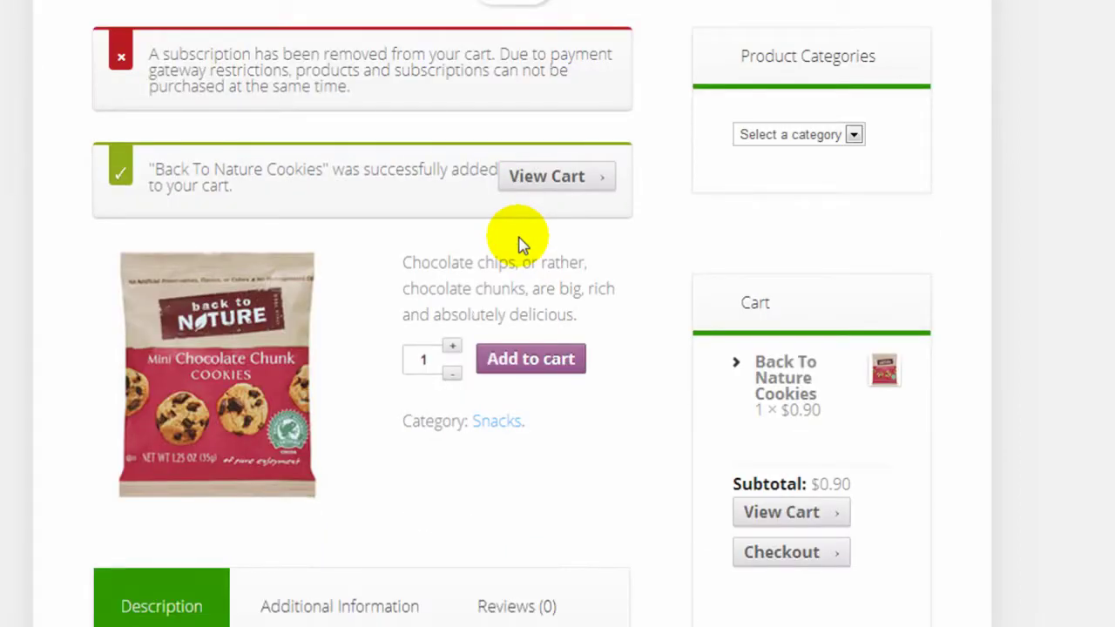
pyautogui.scroll(-2, 519, 244)
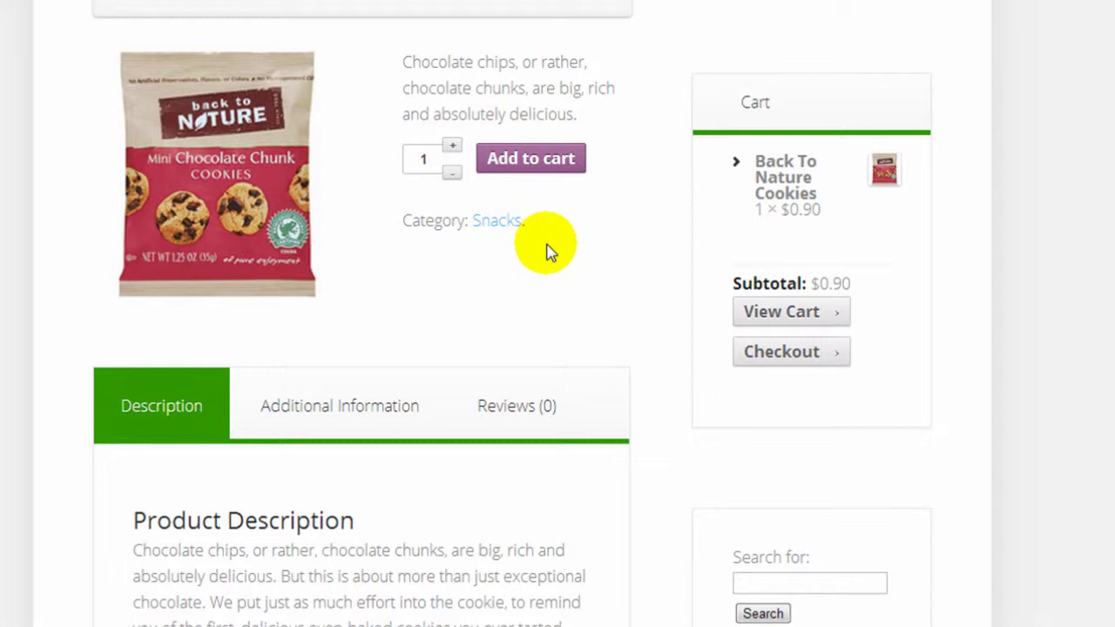
pyautogui.click(777, 312)
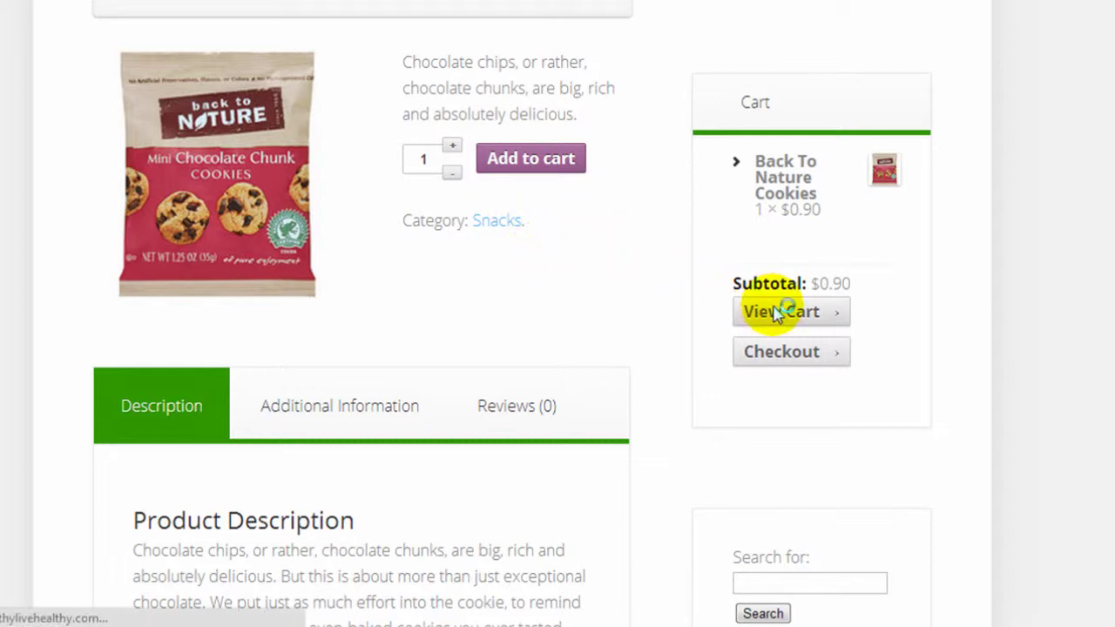
pyautogui.scroll(-3, 778, 315)
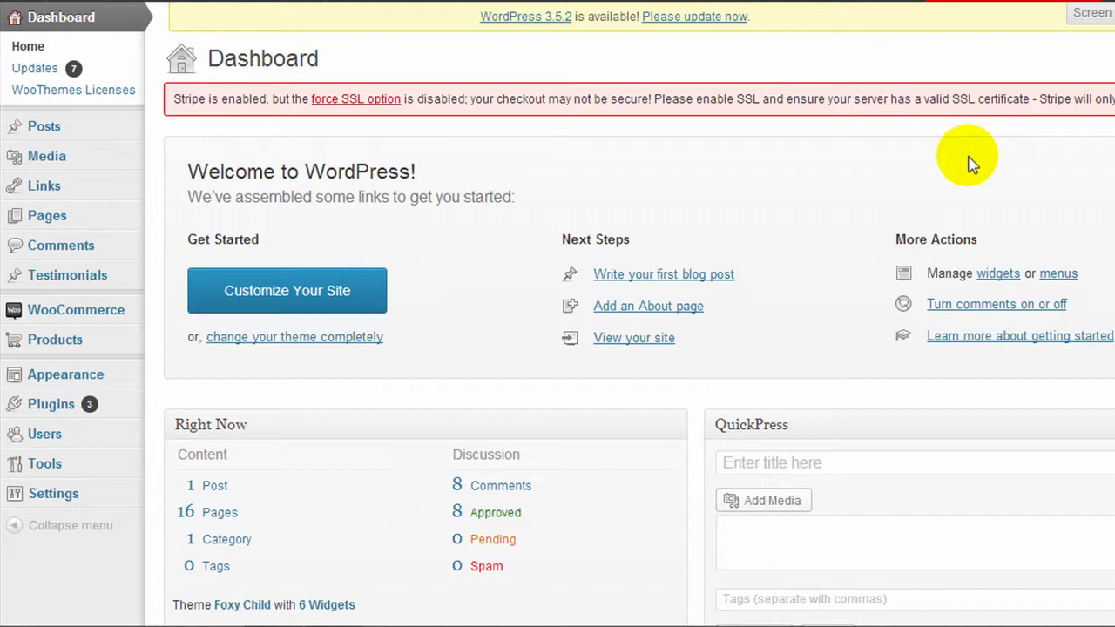
# Step: Go to the product list in the WordPress dashboard and open Muscle Milk for editing
pyautogui.moveTo(127, 310)
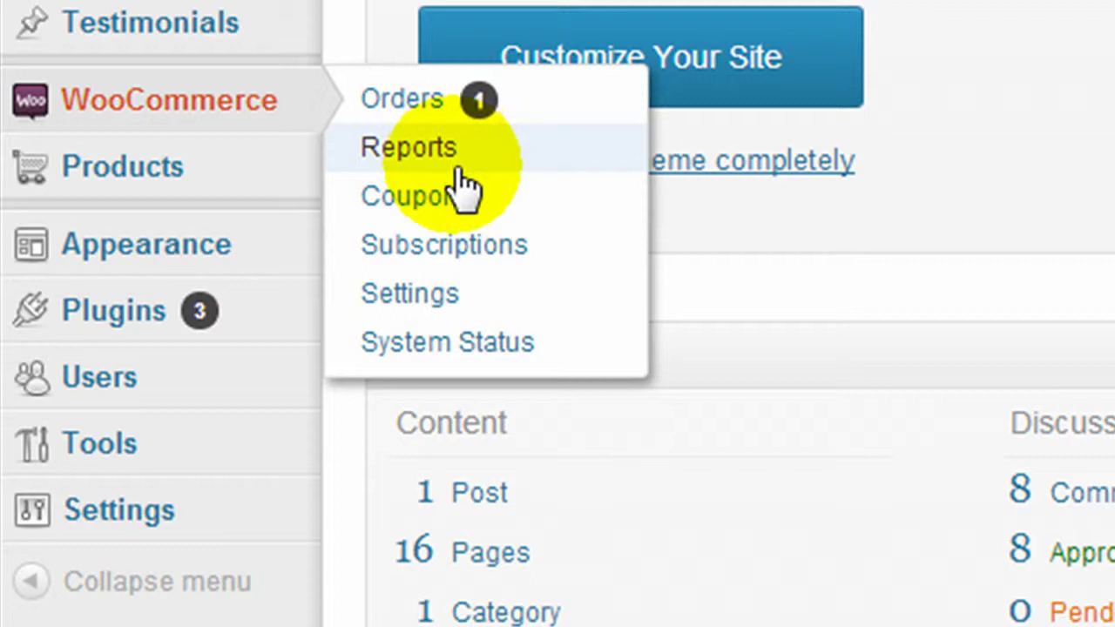
pyautogui.moveTo(159, 169)
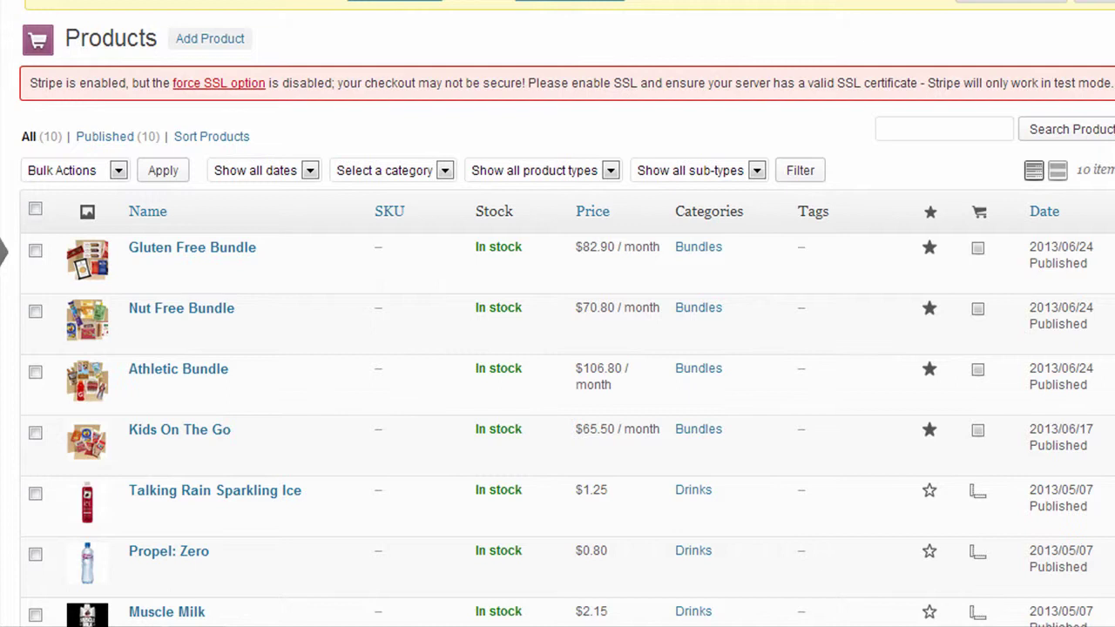
pyautogui.scroll(-2, 557, 384)
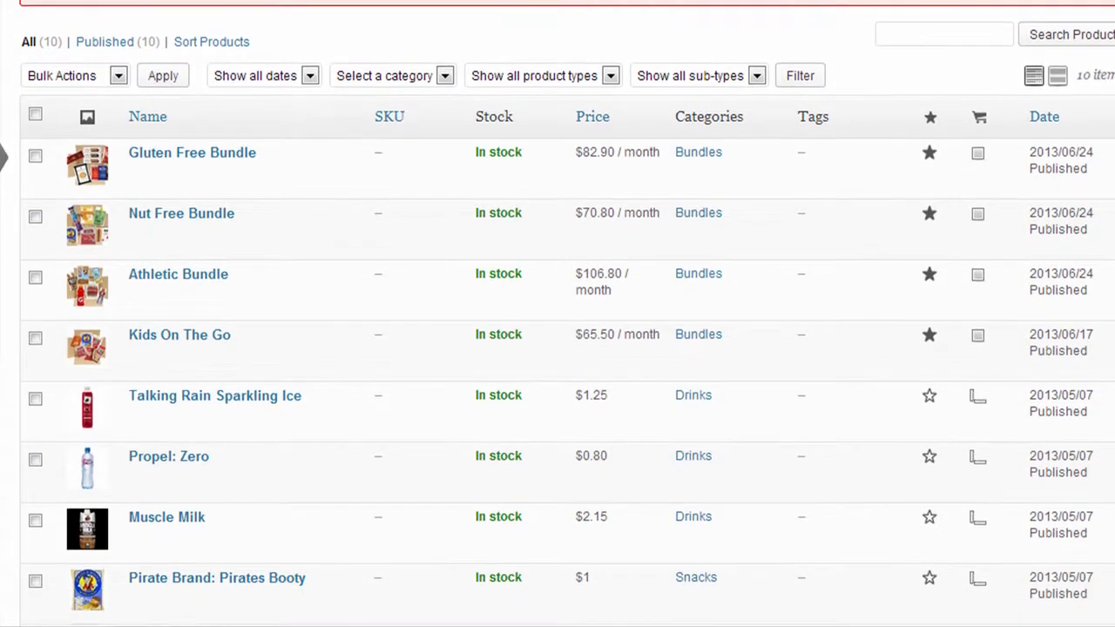
pyautogui.scroll(-2, 558, 348)
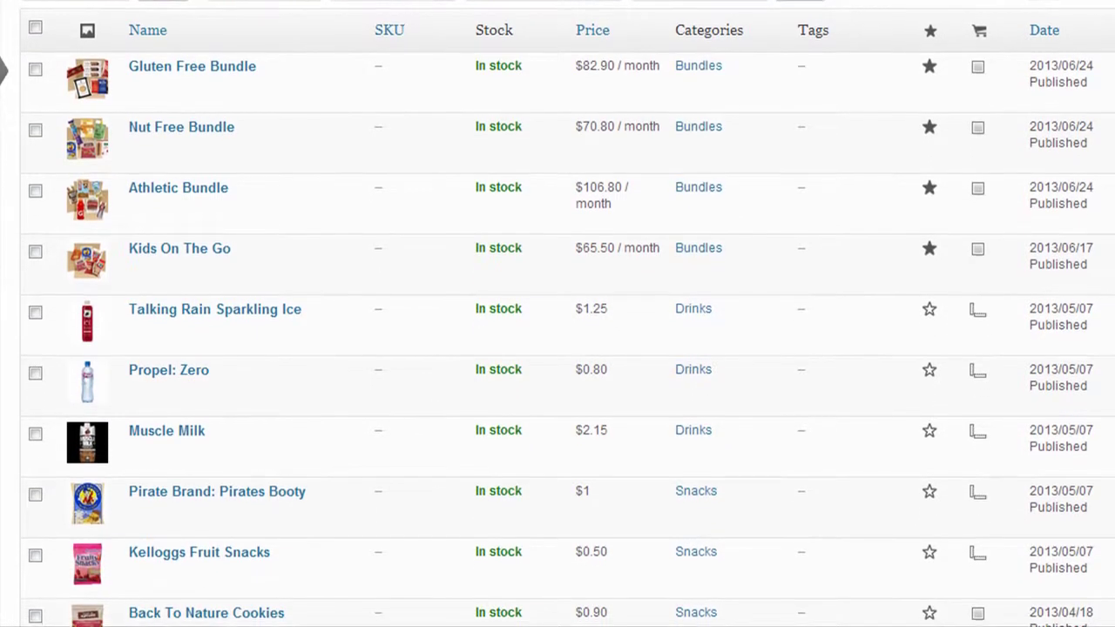
pyautogui.scroll(-1, 557, 349)
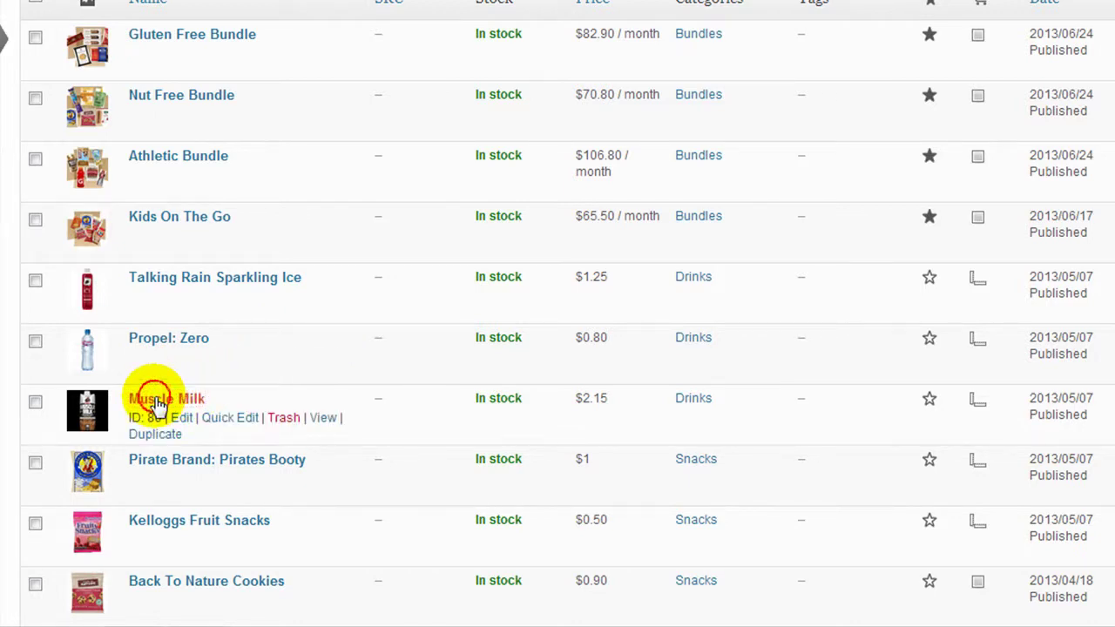
pyautogui.click(158, 403)
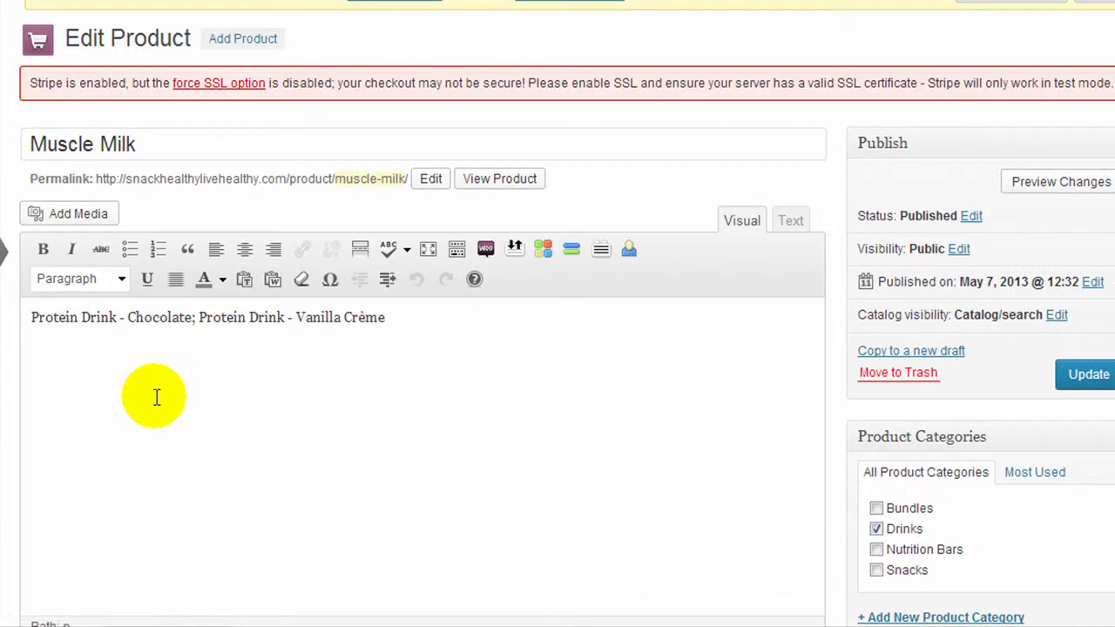
# Step: Highlight the product title and look at the Paste as Plain Text option for the description, leaving it without inserting anything
pyautogui.moveTo(179, 142); pyautogui.dragTo(33, 150)
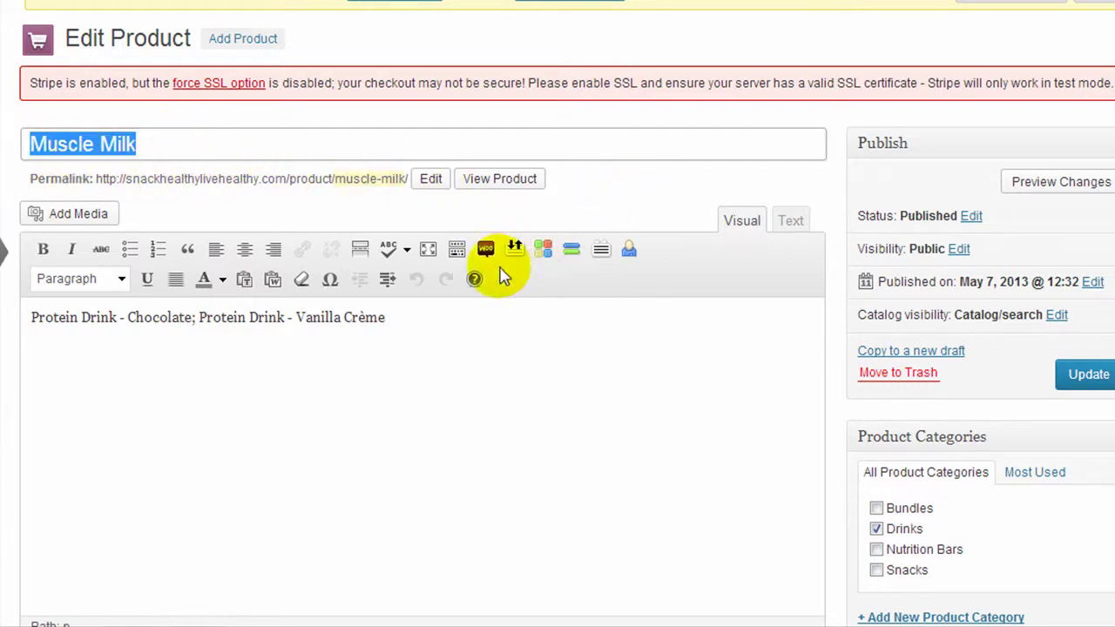
pyautogui.scroll(-1, 503, 276)
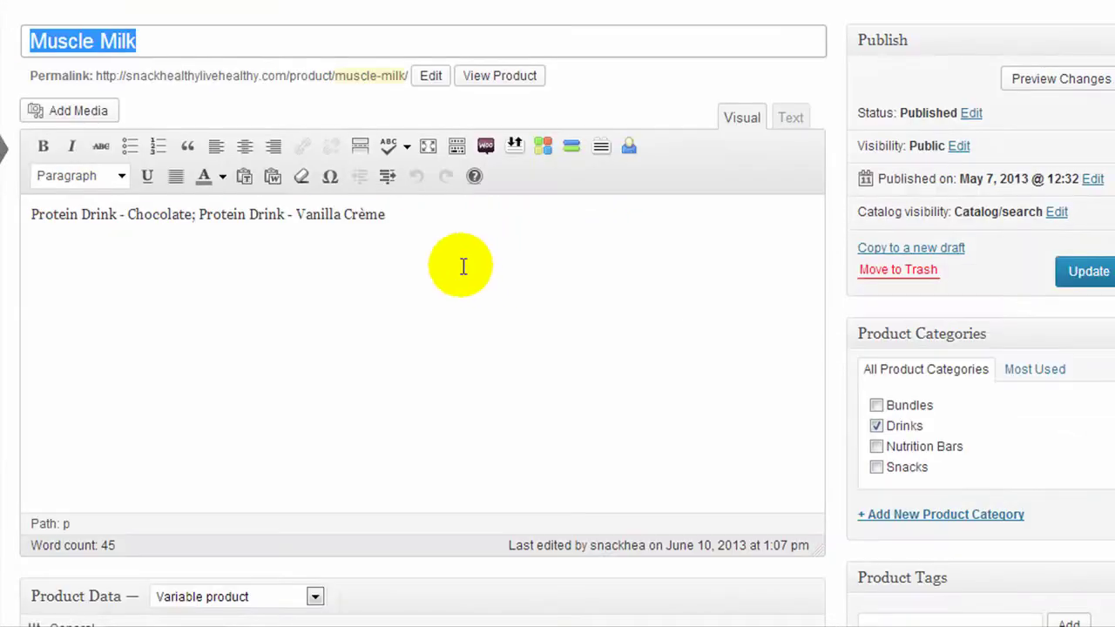
pyautogui.rightClick(413, 214)
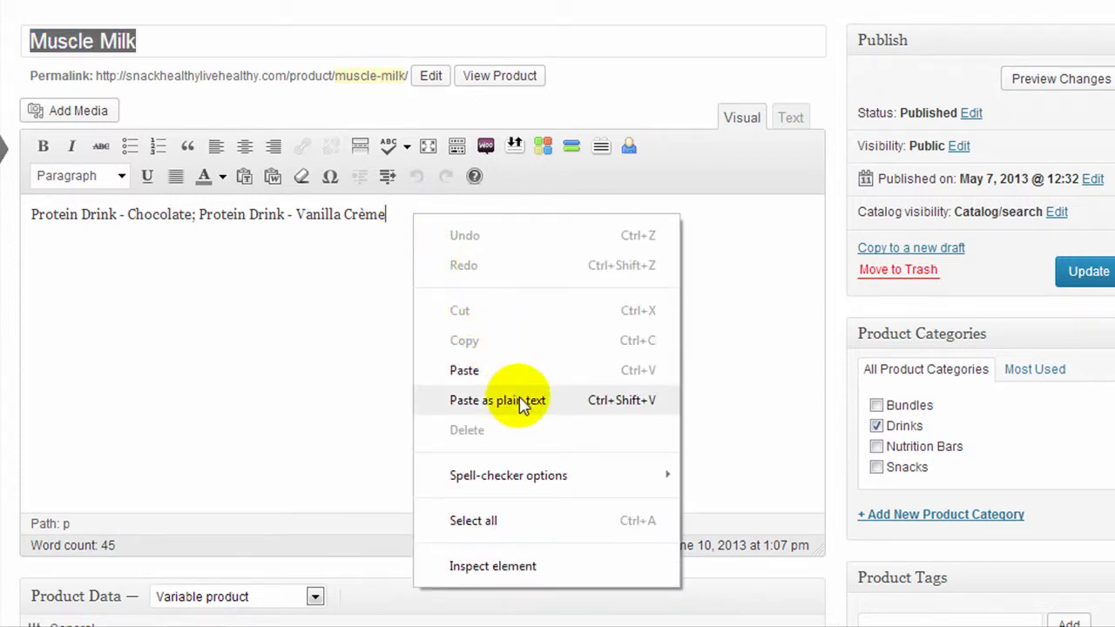
pyautogui.click(368, 256)
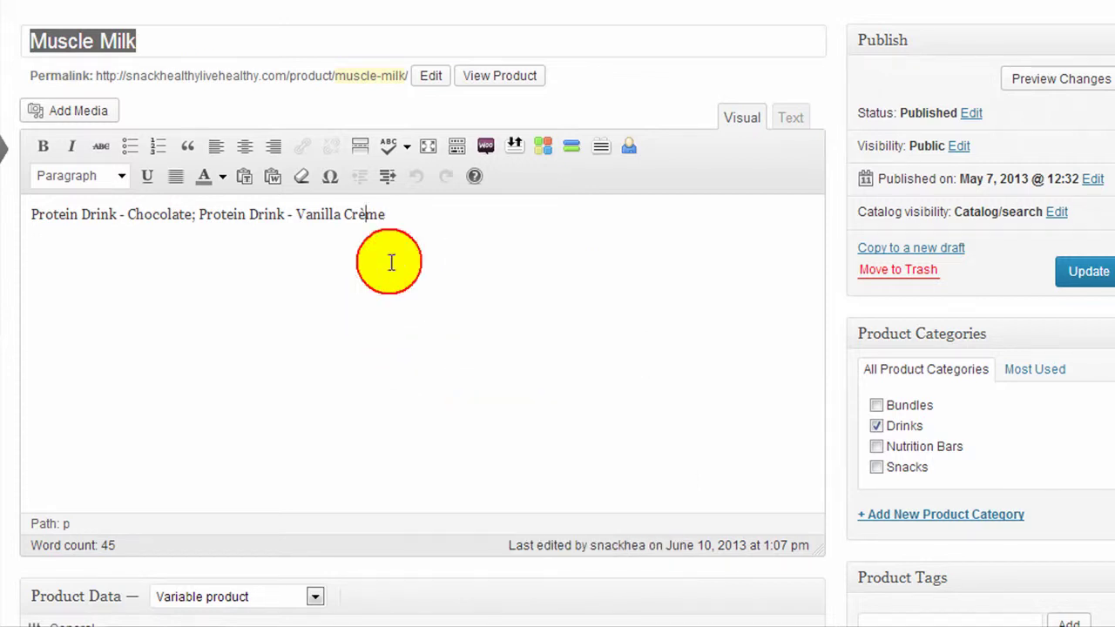
pyautogui.click(248, 181)
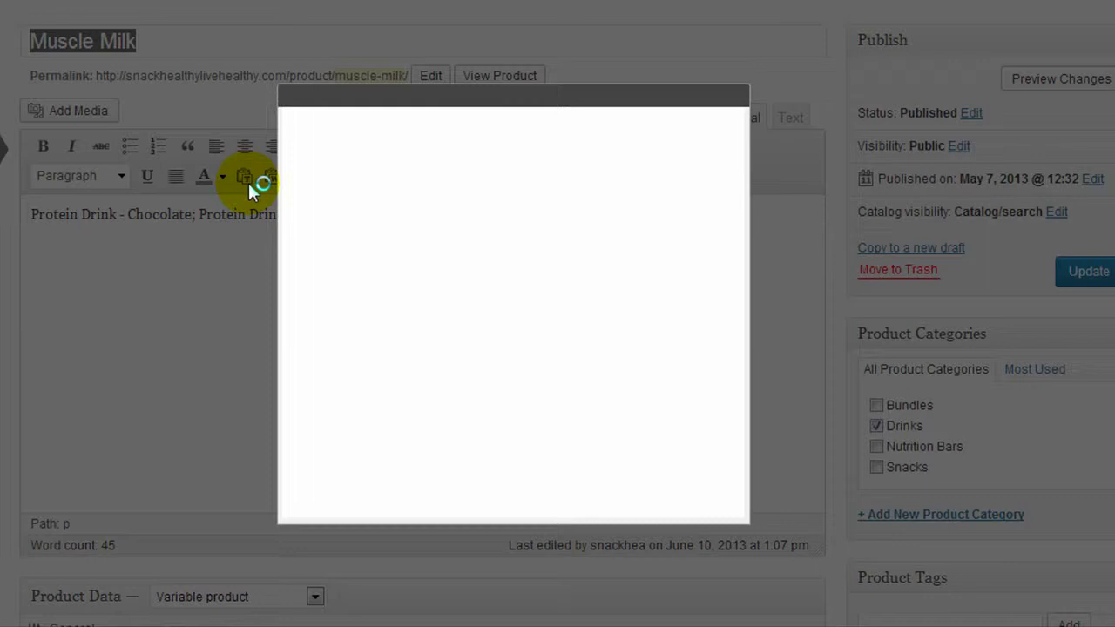
pyautogui.rightClick(359, 212)
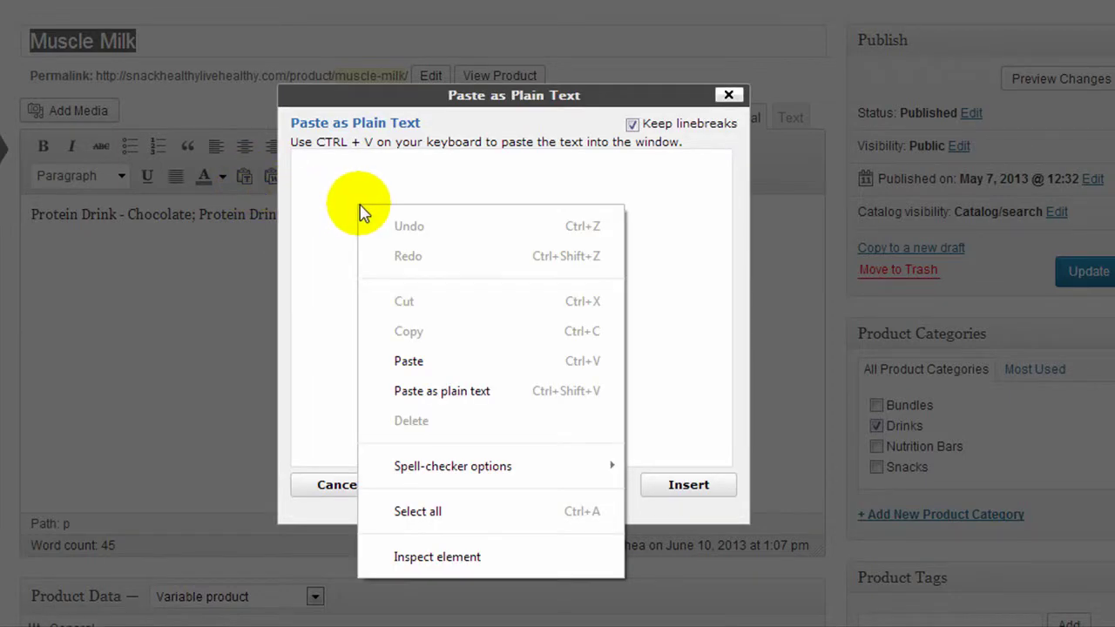
pyautogui.click(314, 185)
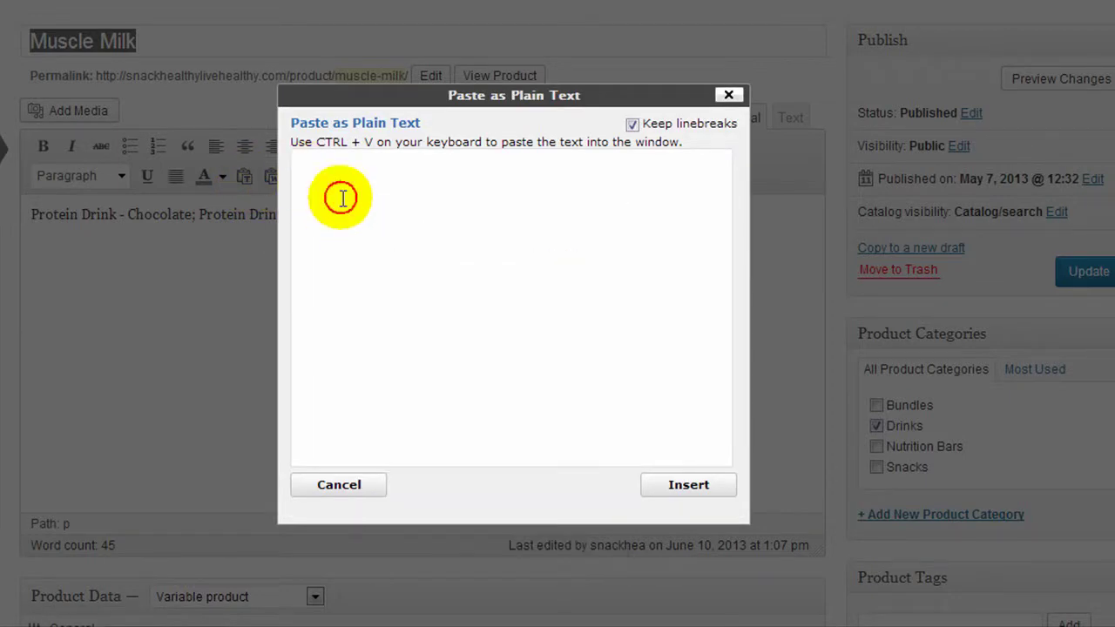
pyautogui.click(729, 96)
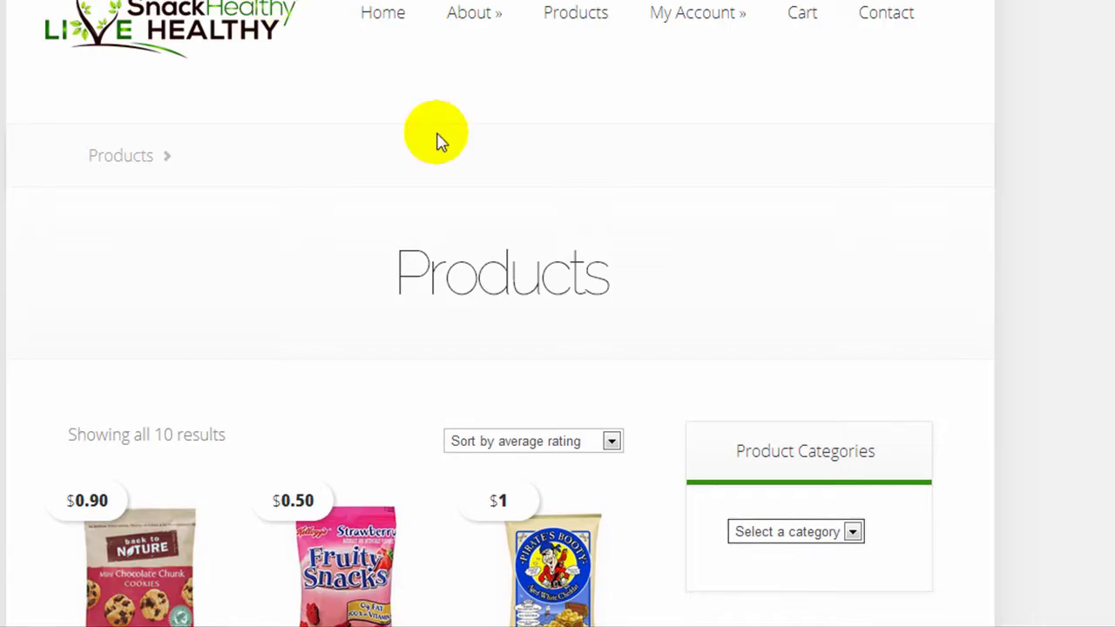
# Step: Open Muscle Milk from the store's Products page and examine its flavor option and product description
pyautogui.scroll(-5, 528, 217)
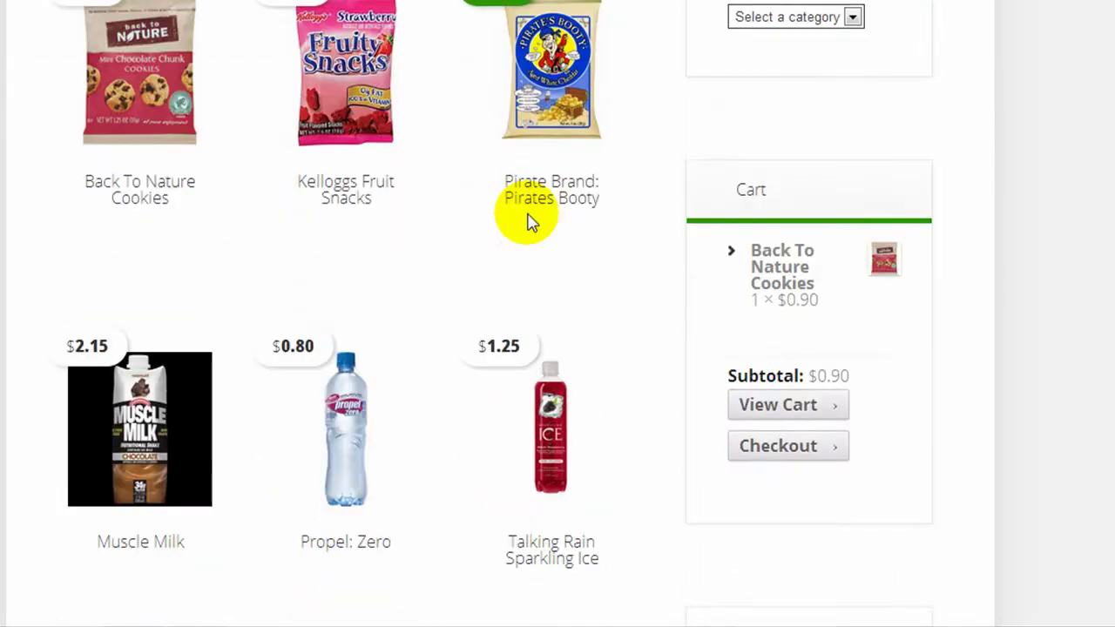
pyautogui.scroll(-1, 528, 217)
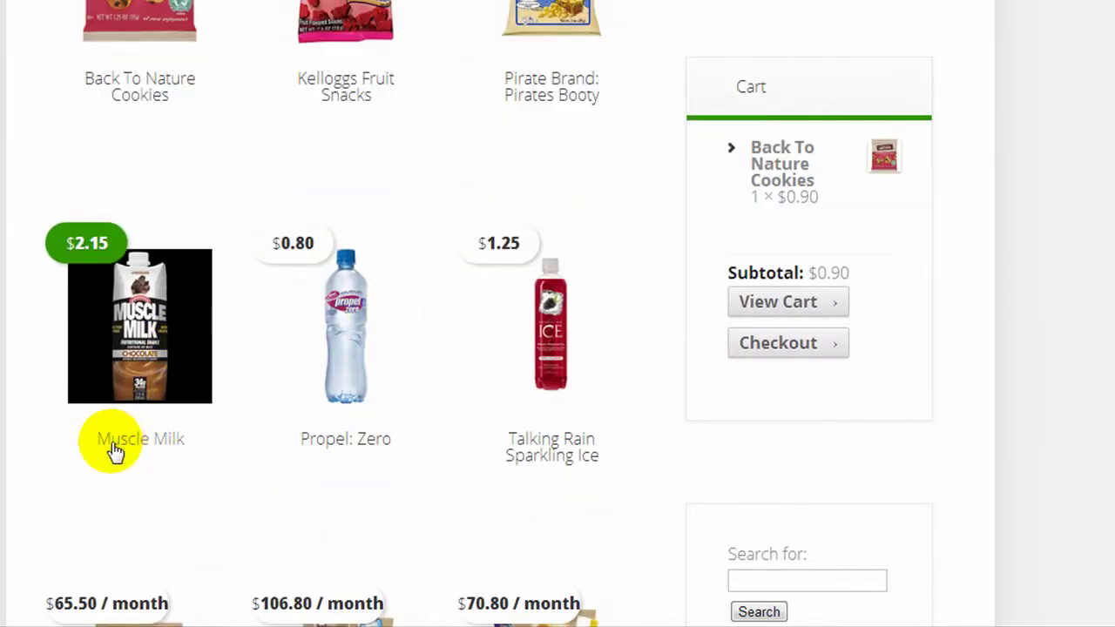
pyautogui.click(182, 361)
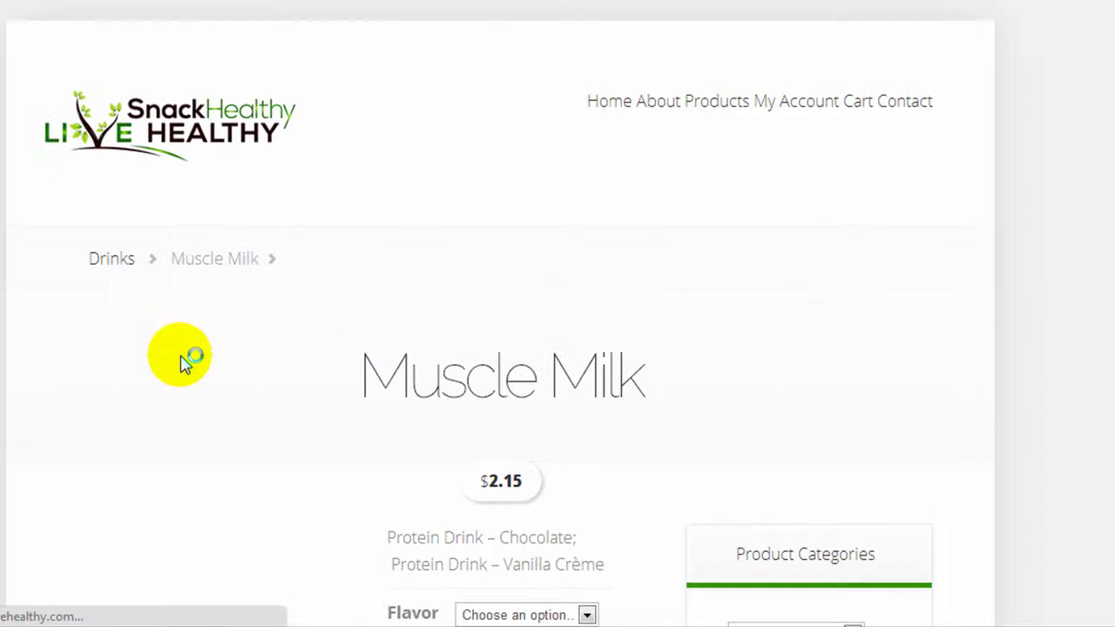
pyautogui.scroll(-3, 183, 363)
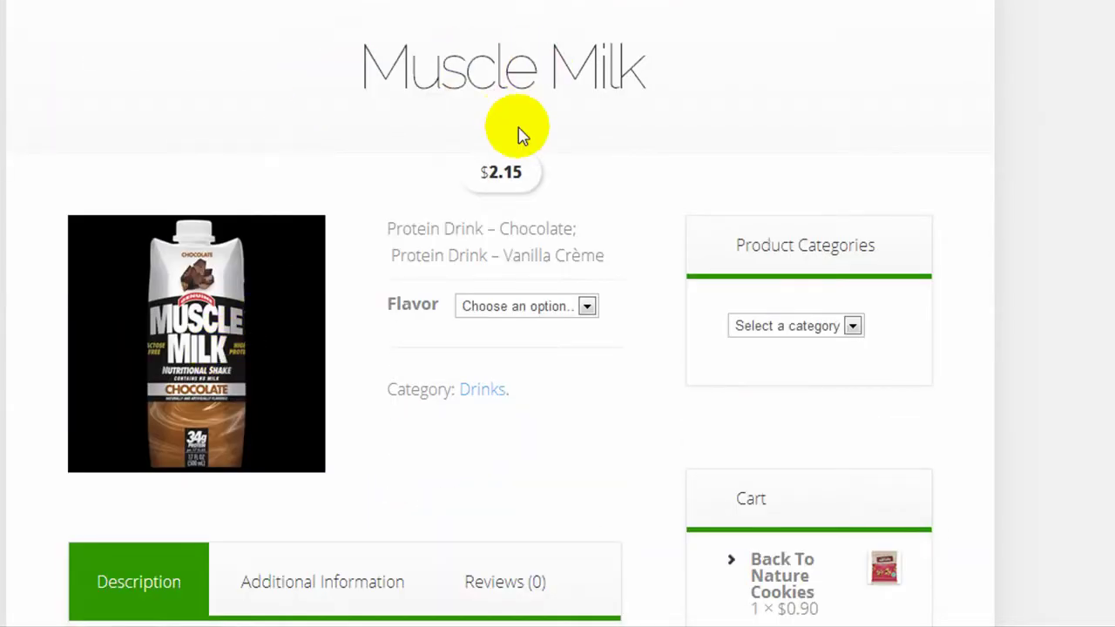
pyautogui.scroll(-1, 392, 228)
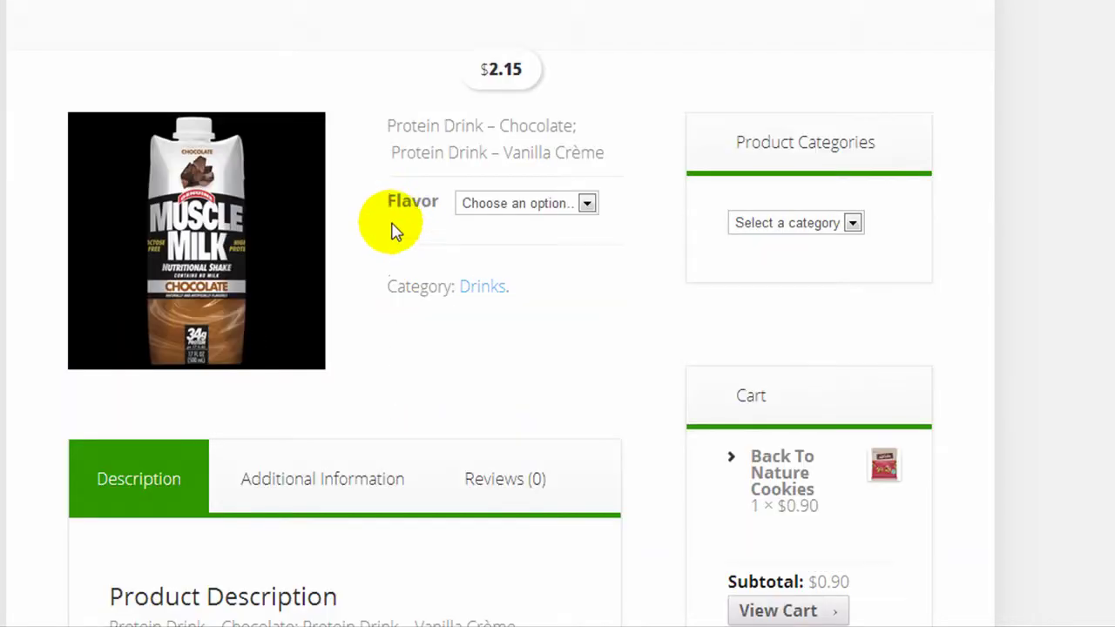
pyautogui.scroll(1, 383, 214)
pyautogui.scroll(-4, 361, 302)
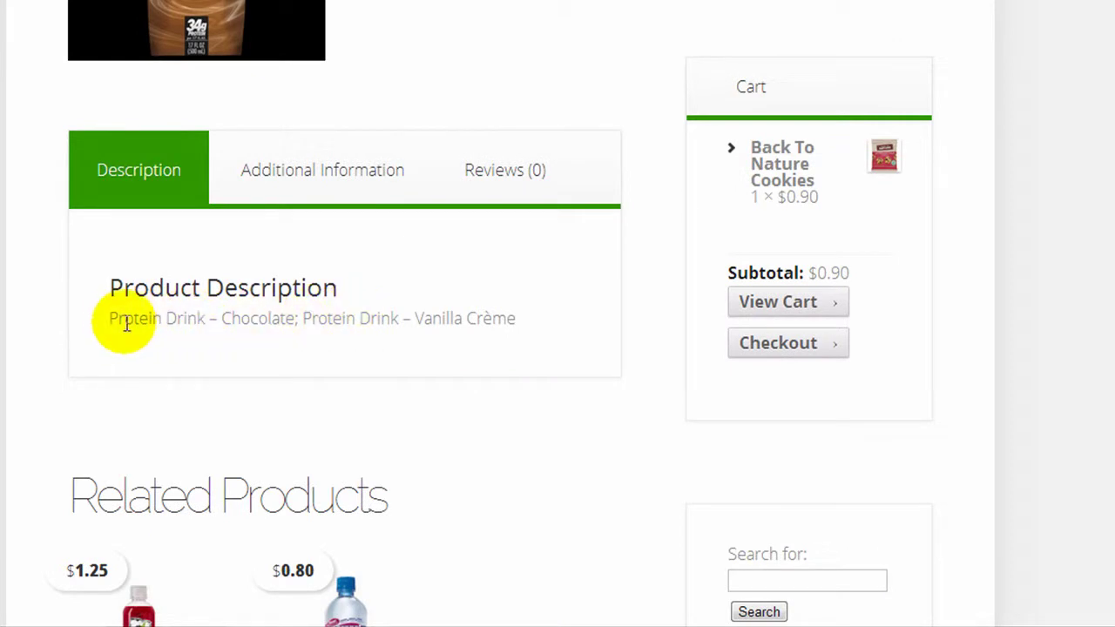
pyautogui.moveTo(111, 319); pyautogui.dragTo(494, 320)
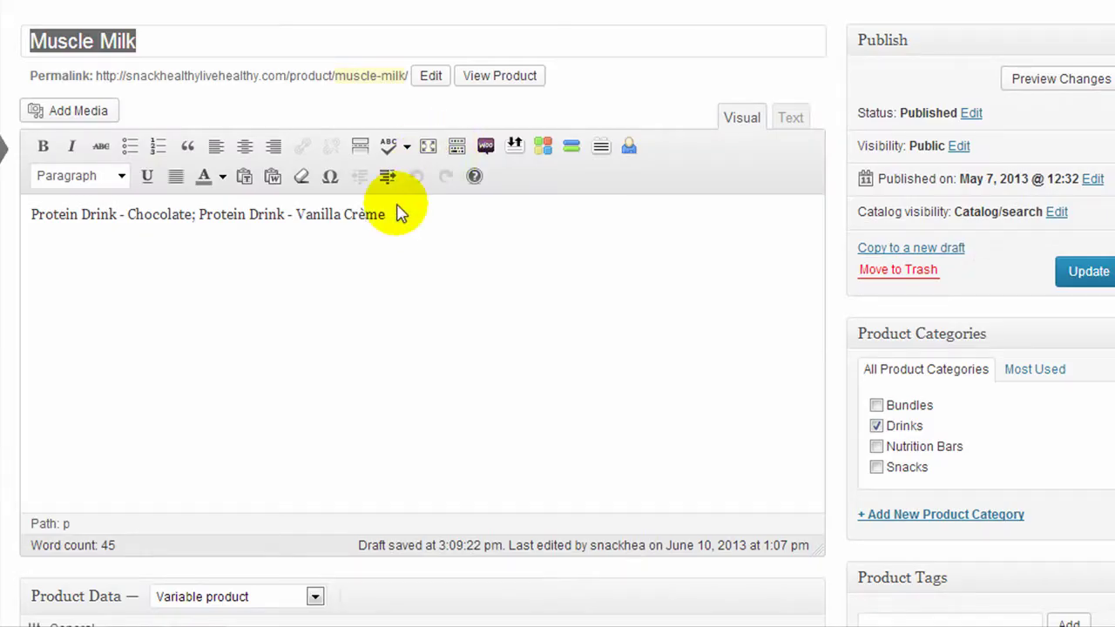
# Step: Return to the Muscle Milk edit page and review the available product types, keeping Variable product and the Product Data section expanded
pyautogui.scroll(-3, 442, 244)
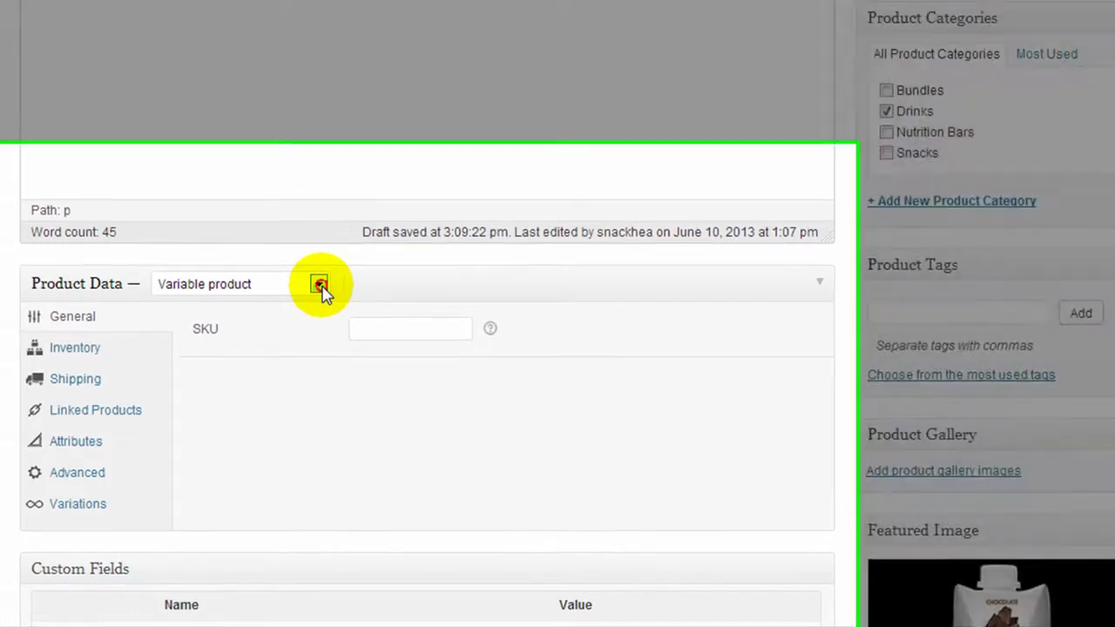
pyautogui.click(315, 289)
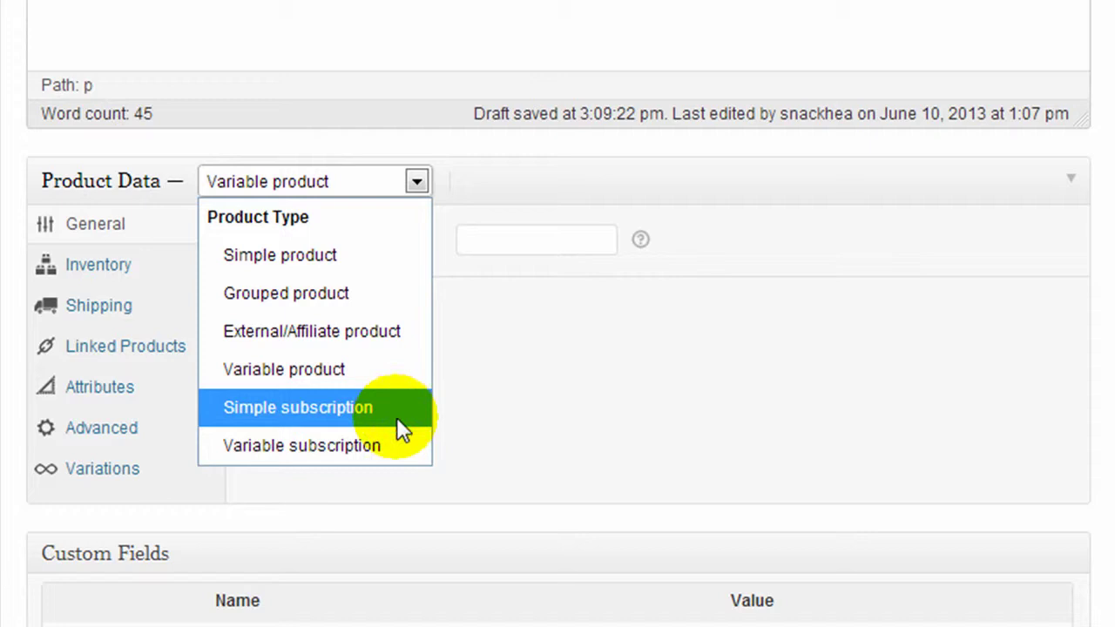
pyautogui.click(487, 190)
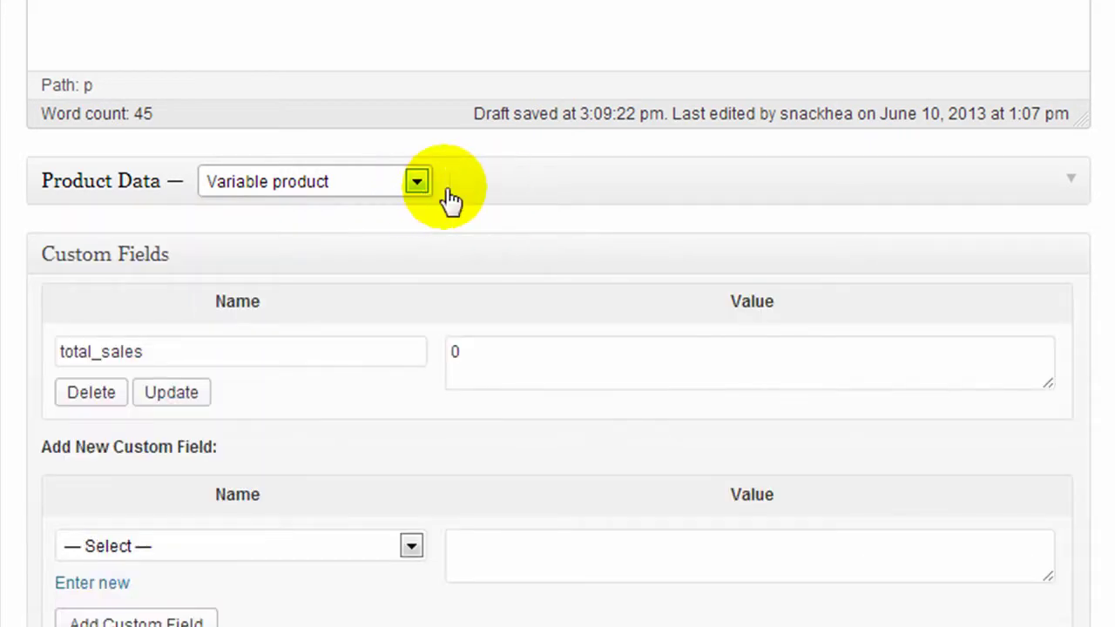
pyautogui.click(500, 182)
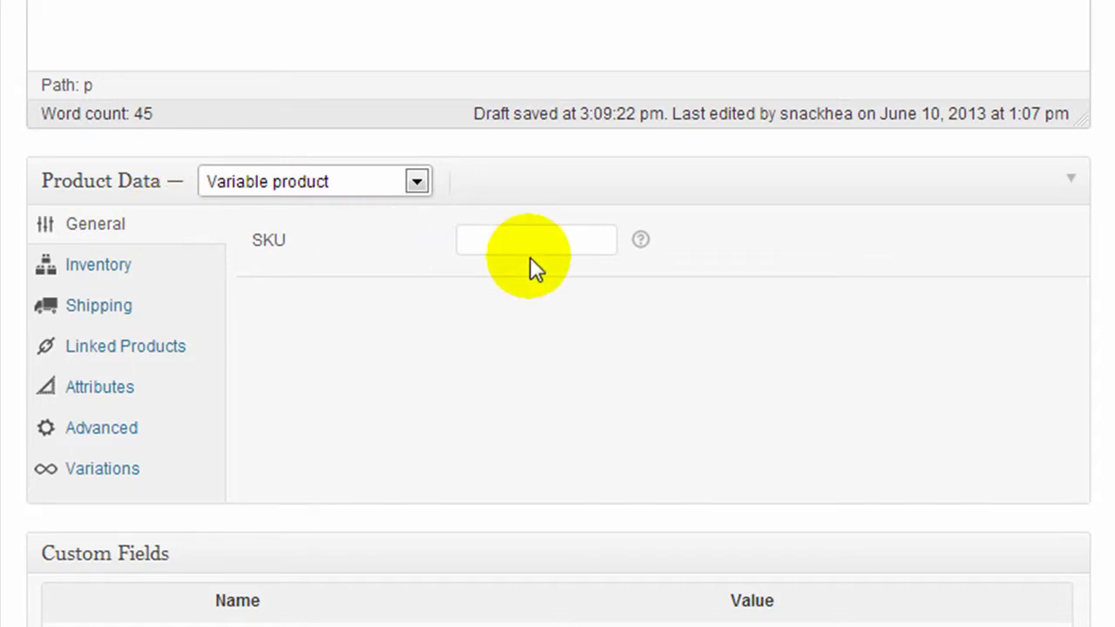
# Step: Review Muscle Milk's Inventory, Shipping, Linked Products and Attributes settings, and check the Flavor choices on its store page
pyautogui.click(159, 270)
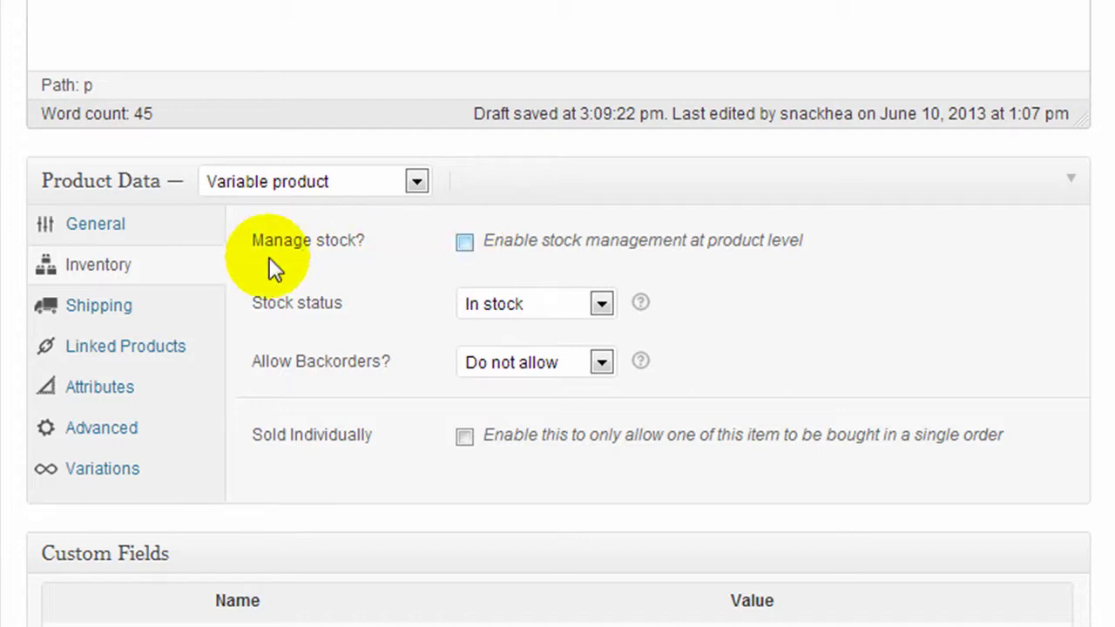
pyautogui.click(146, 312)
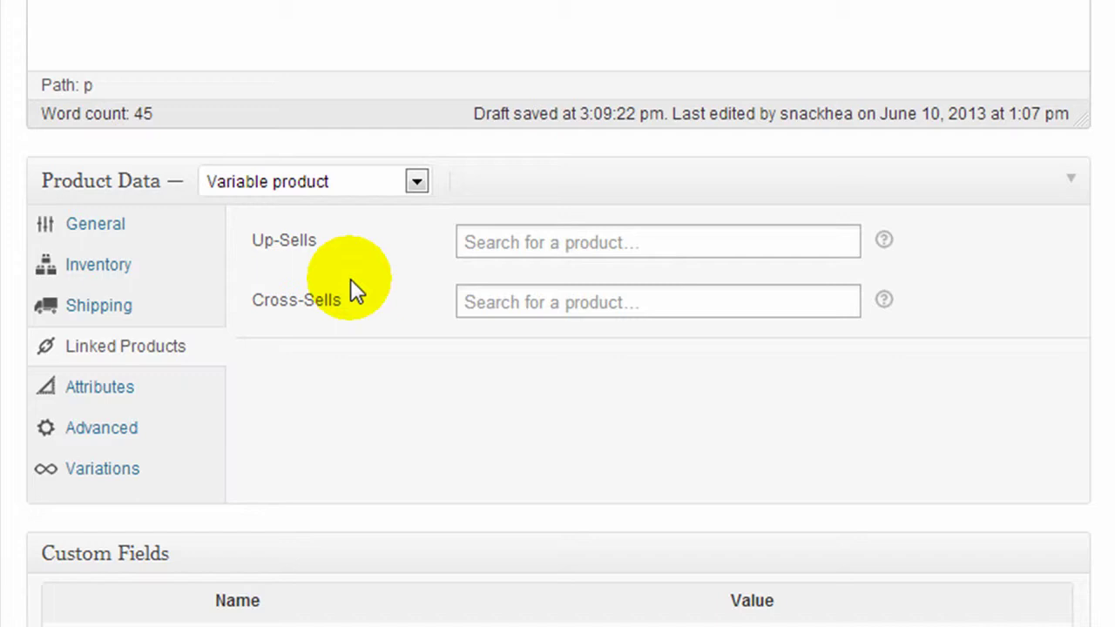
pyautogui.click(112, 386)
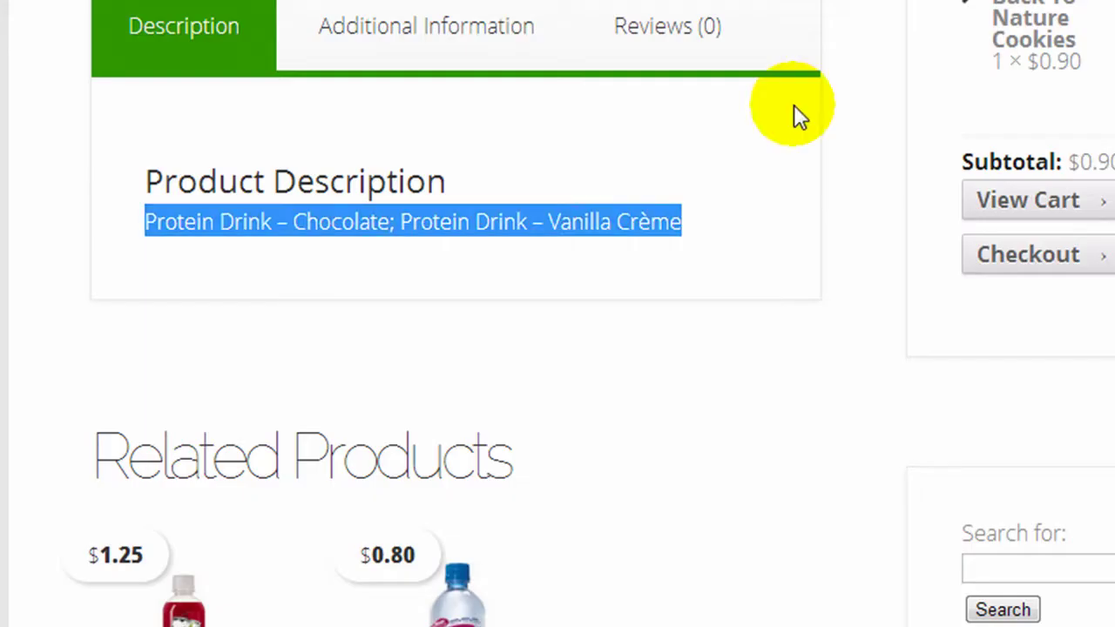
pyautogui.scroll(5, 876, 174)
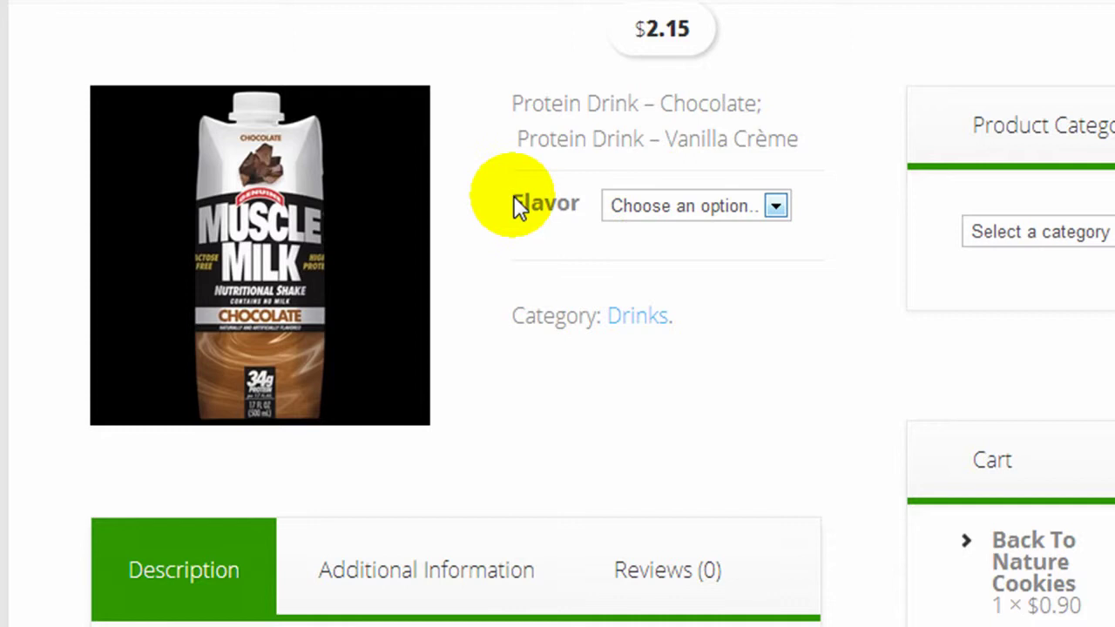
pyautogui.click(774, 208)
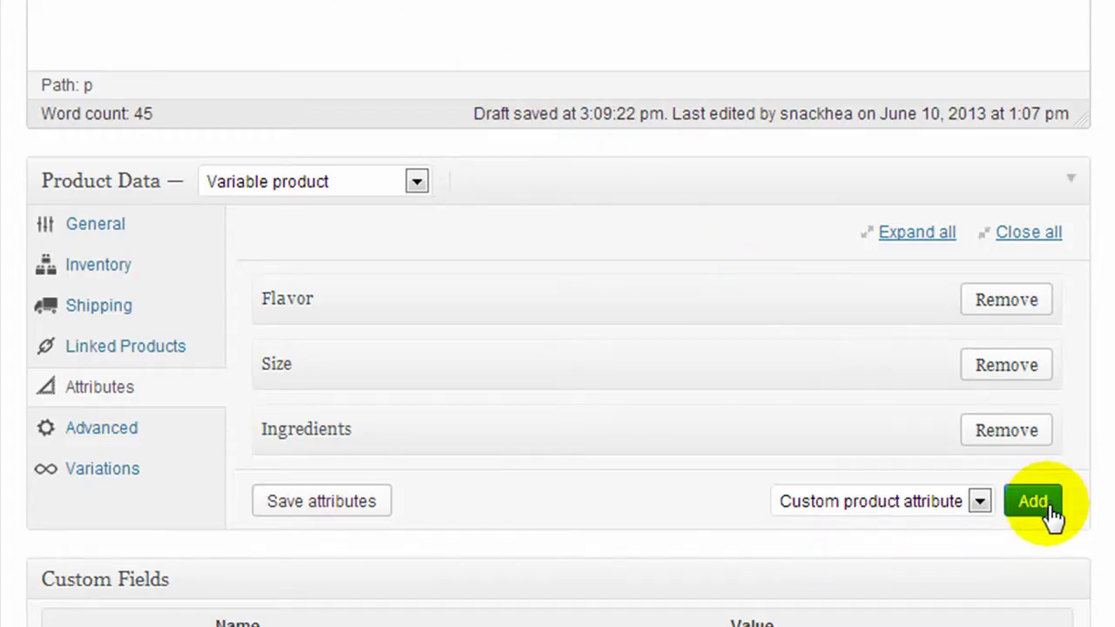
# Step: Add a blank custom product attribute to Muscle Milk and remove it without filling it in
pyautogui.click(1034, 502)
pyautogui.scroll(-3, 542, 496)
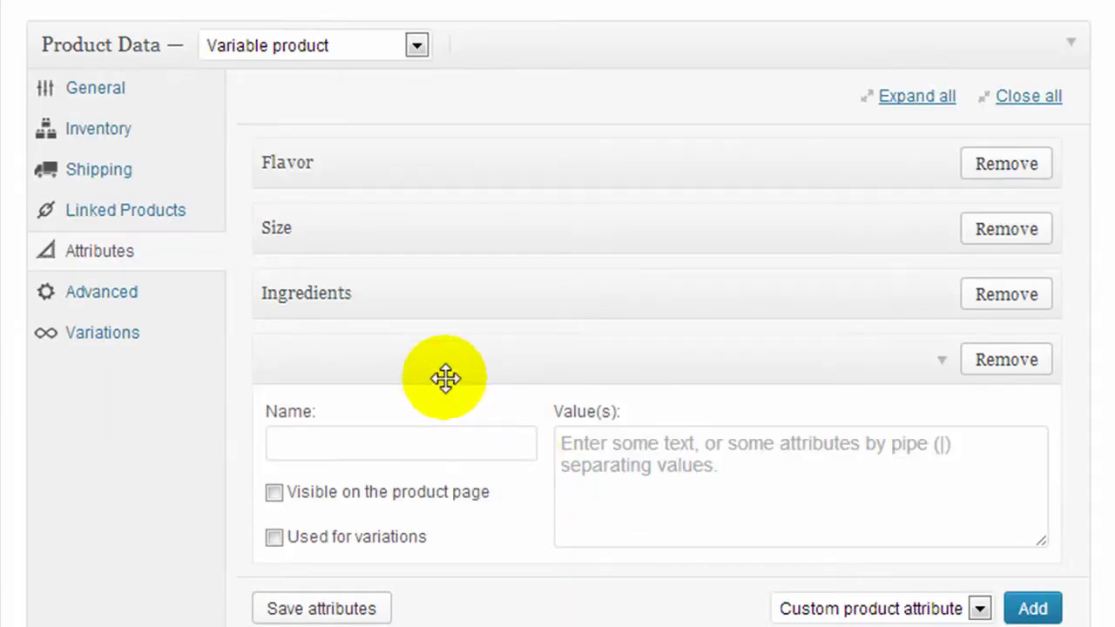
pyautogui.click(1021, 366)
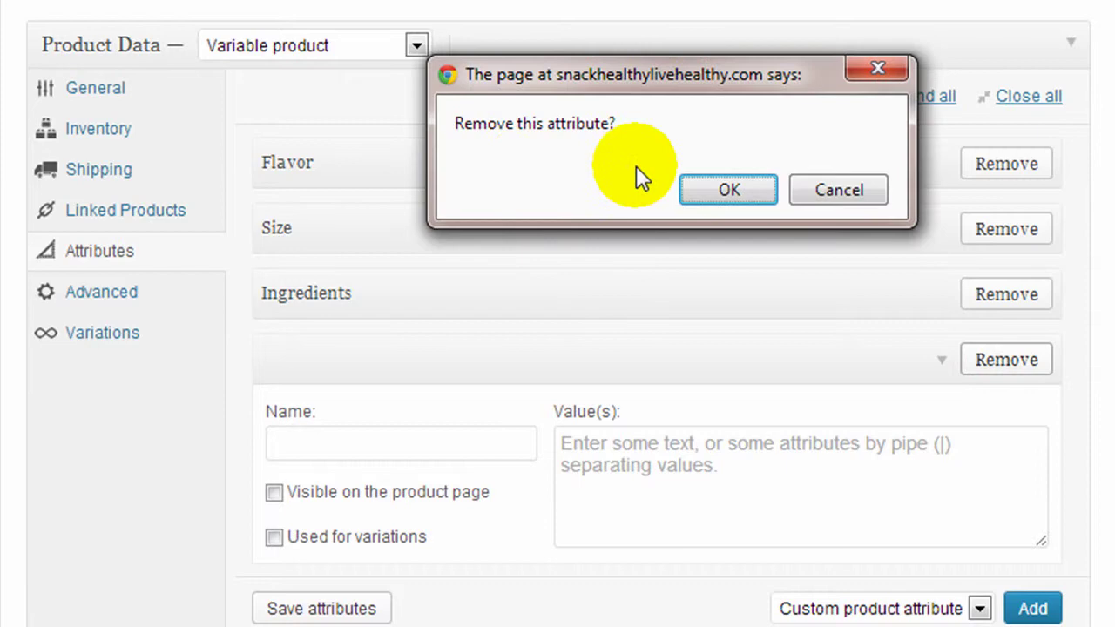
pyautogui.click(712, 186)
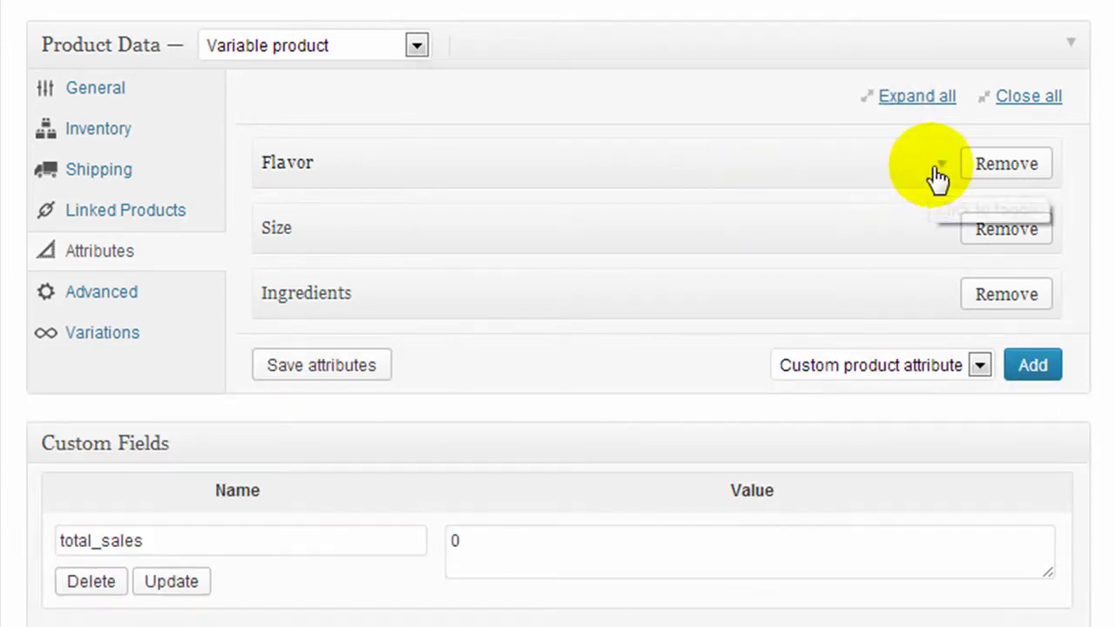
# Step: Expand the Flavor attribute and examine its name and its pipe-separated values, highlighting each in turn
pyautogui.click(947, 177)
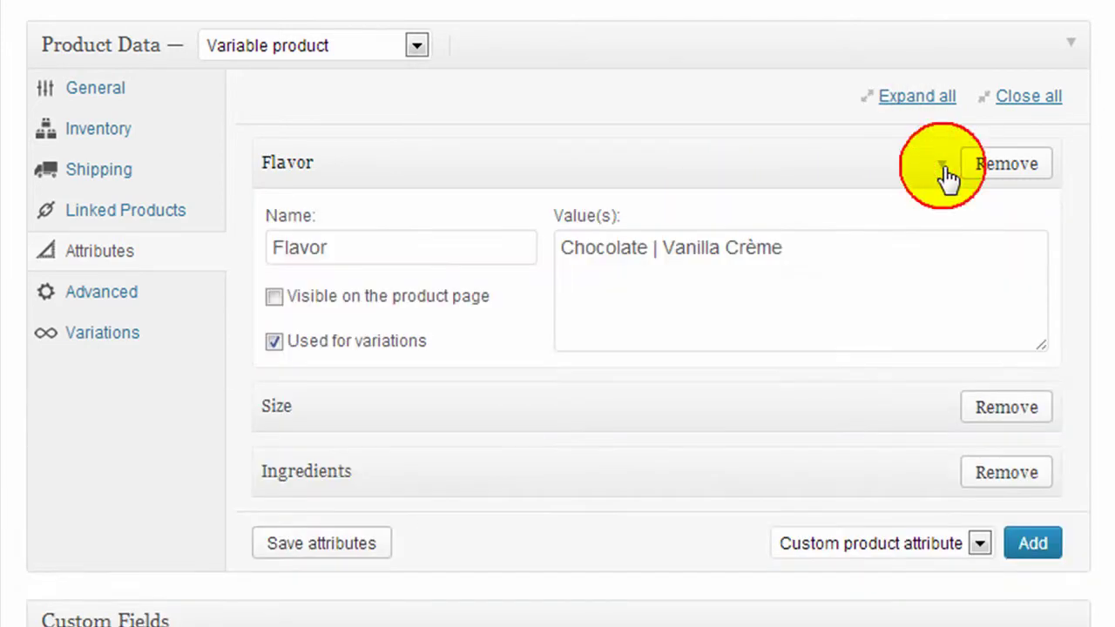
pyautogui.click(344, 247)
pyautogui.moveTo(344, 246); pyautogui.dragTo(261, 244)
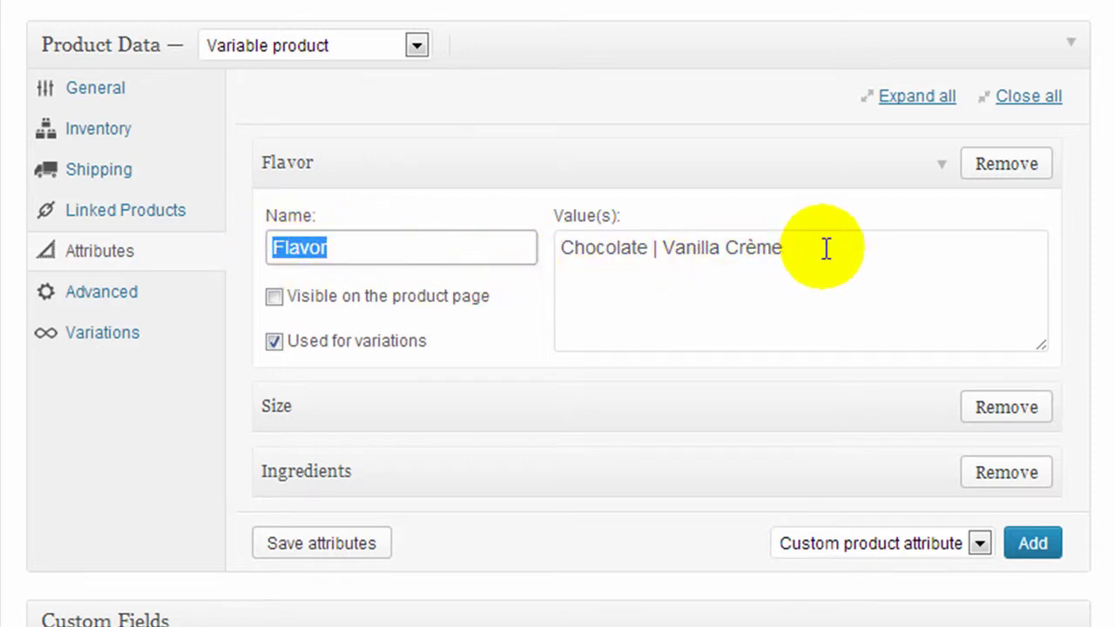
pyautogui.moveTo(826, 249); pyautogui.dragTo(529, 244)
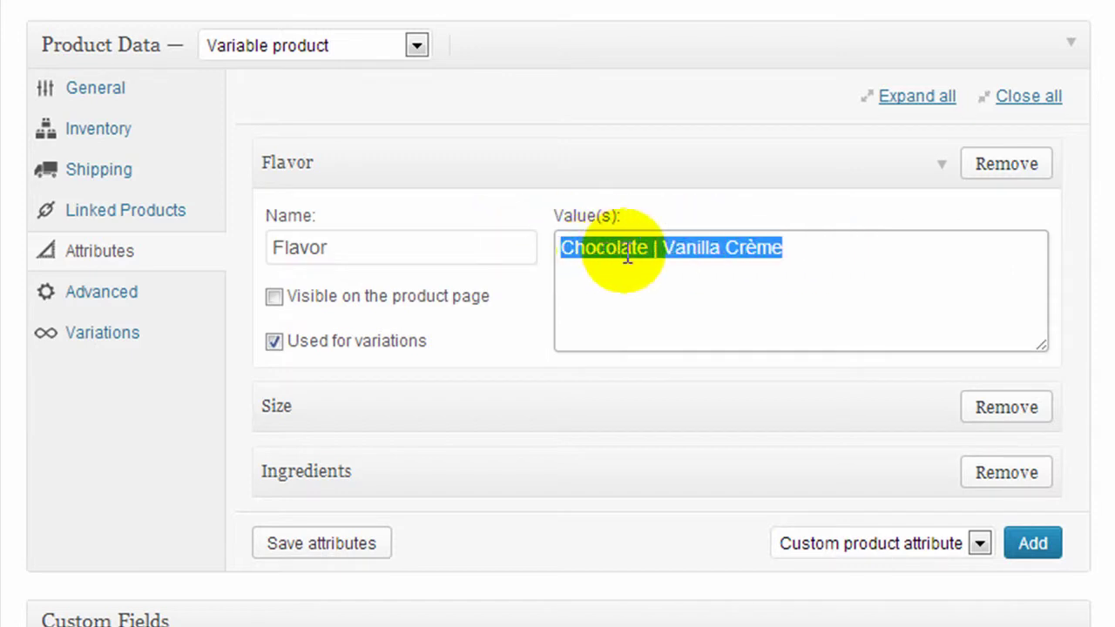
pyautogui.click(660, 250)
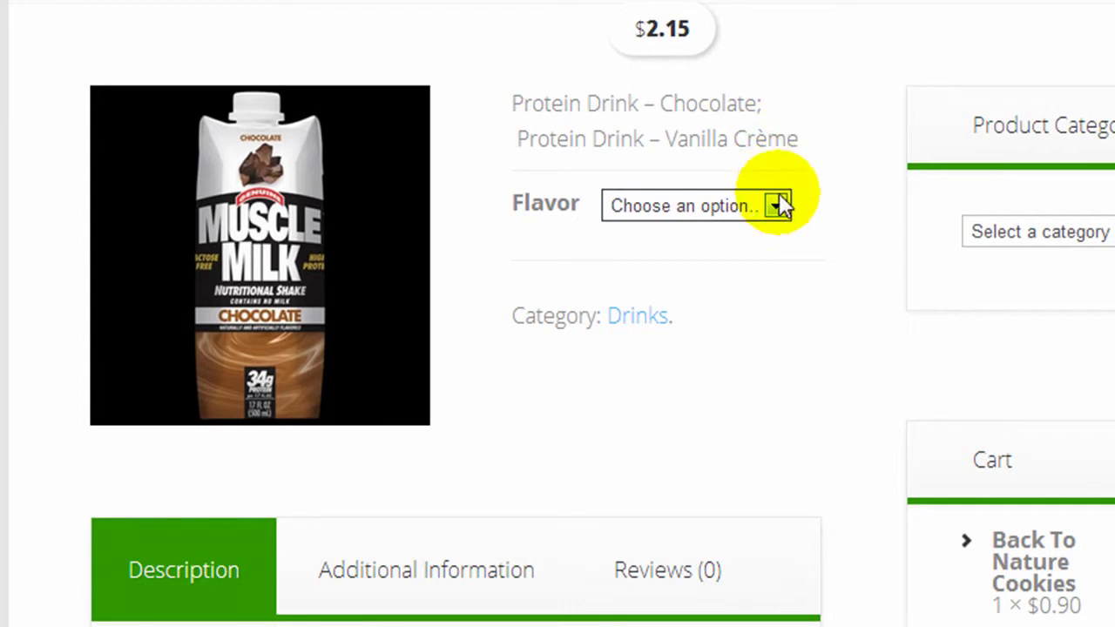
# Step: Compare the Flavor attribute with the flavor choices on Muscle Milk's store page, and collapse the attribute
pyautogui.click(775, 205)
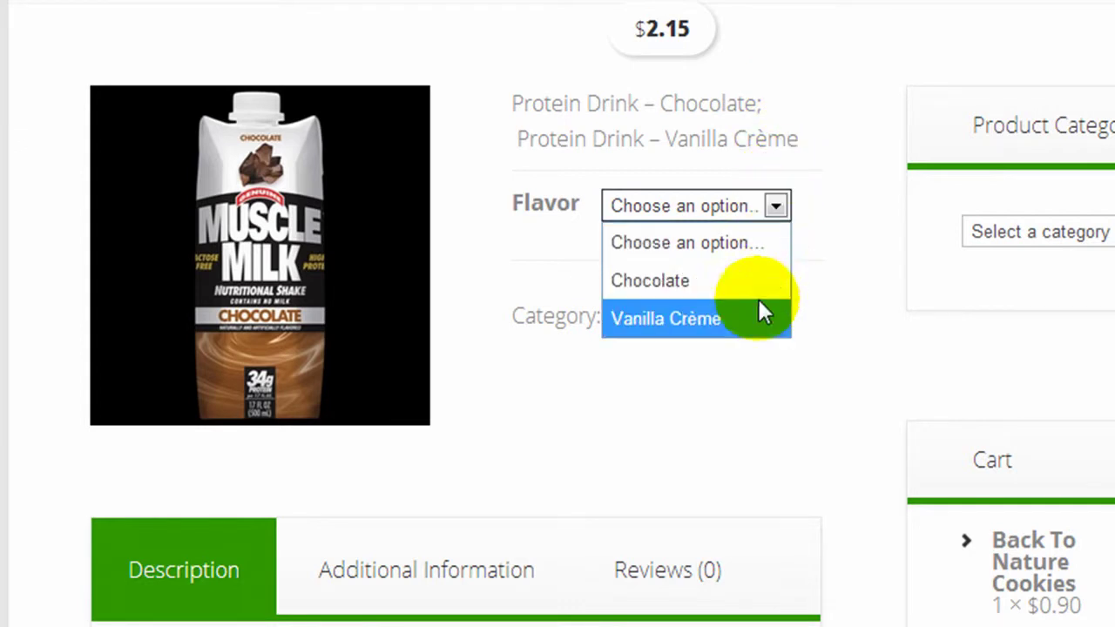
pyautogui.click(775, 207)
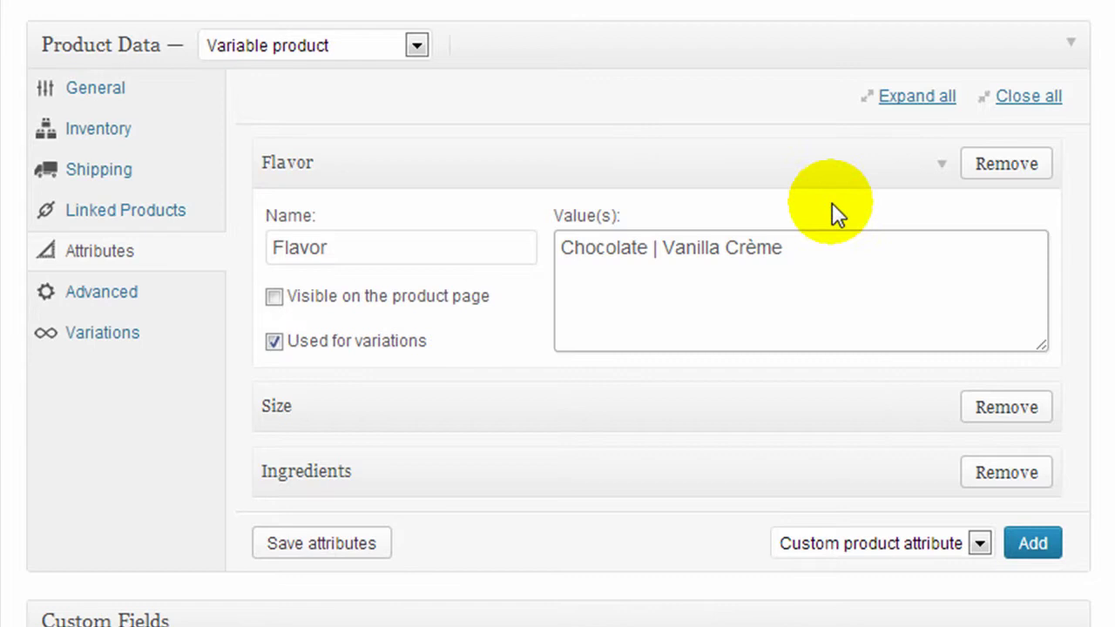
pyautogui.click(941, 170)
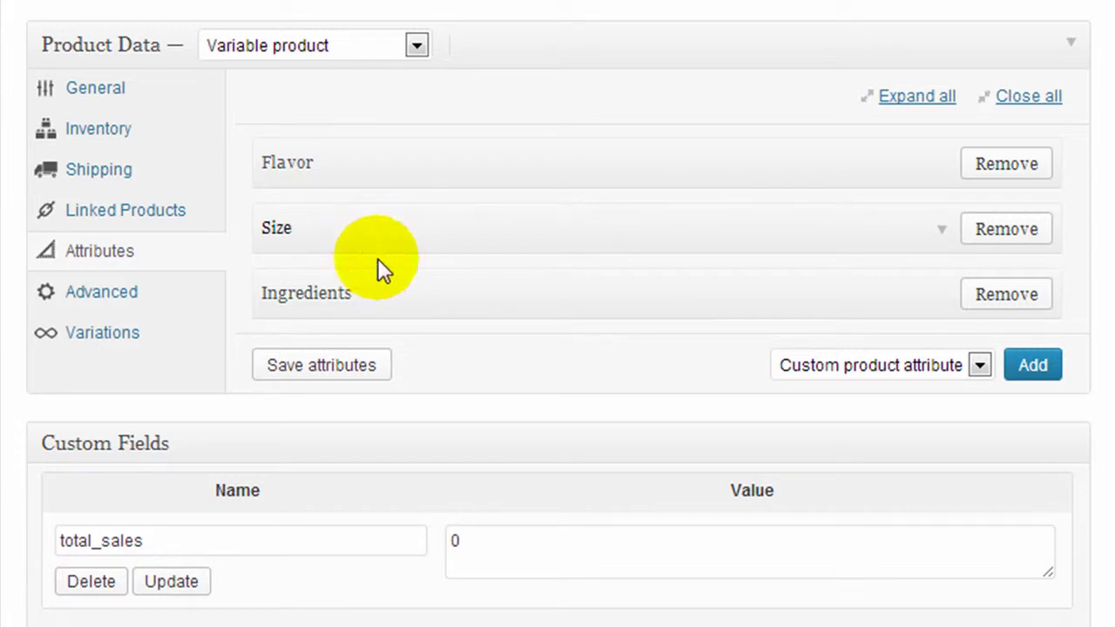
# Step: Expand the Size attribute, examine its value, visibility and variation options, and collapse it
pyautogui.click(933, 231)
pyautogui.click(941, 237)
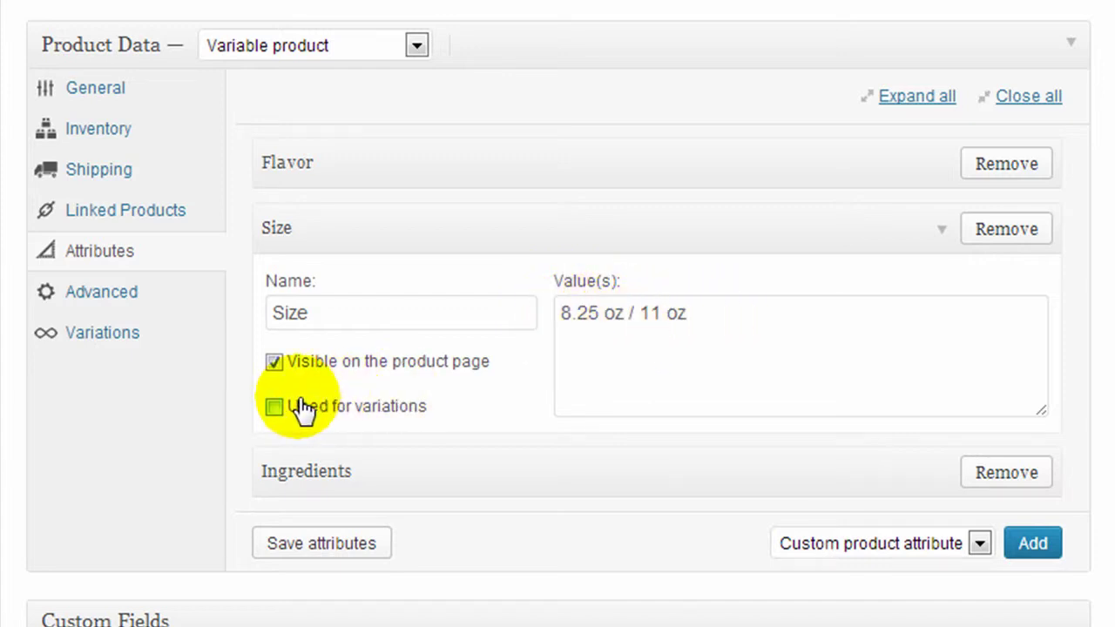
pyautogui.click(941, 230)
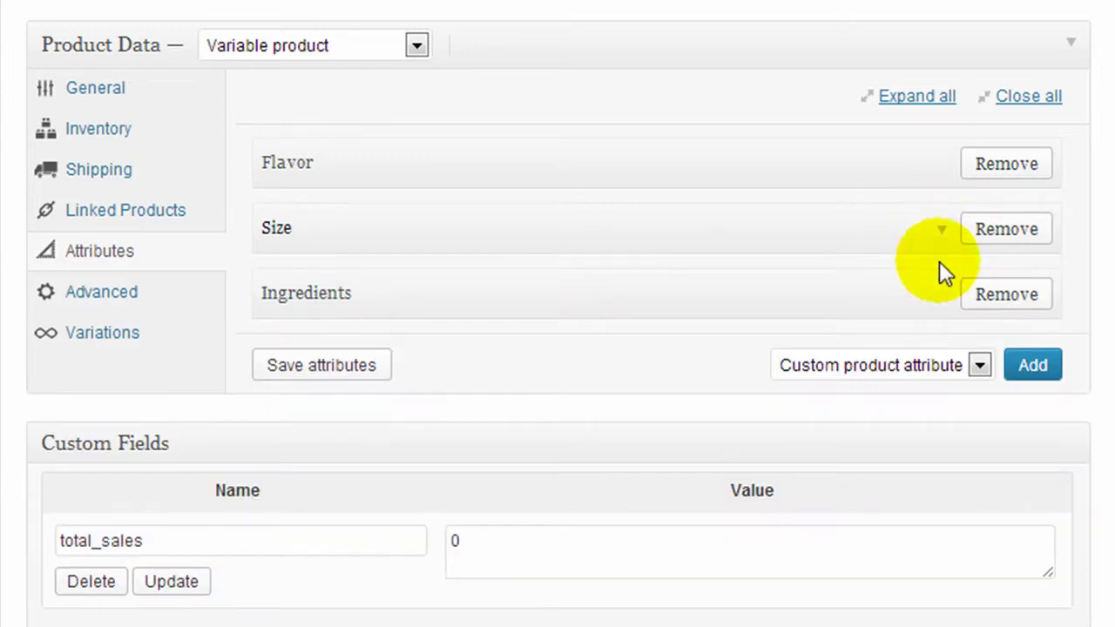
# Step: Expand the Ingredients attribute, examine Size and Ingredients under Additional Information on the store page, and collapse the attribute
pyautogui.click(940, 297)
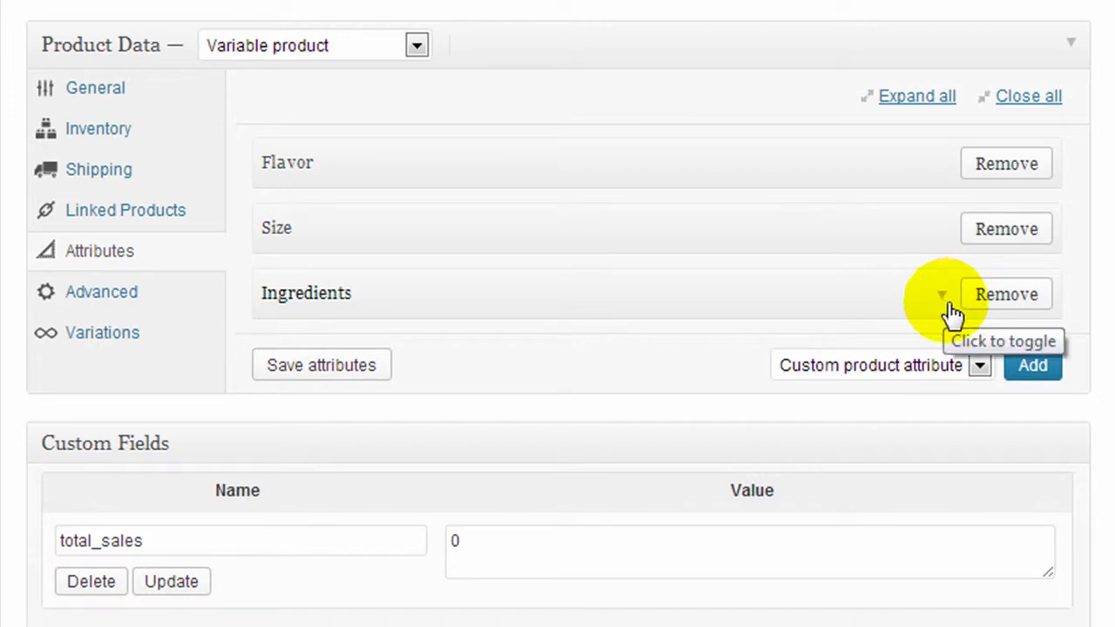
pyautogui.click(943, 300)
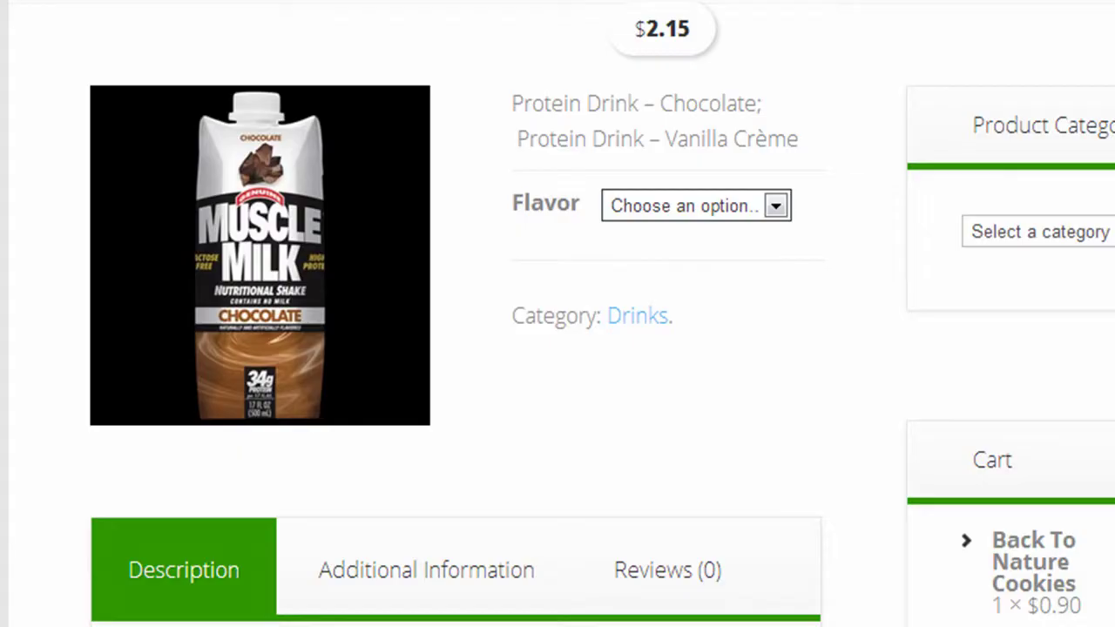
pyautogui.scroll(-5, 501, 231)
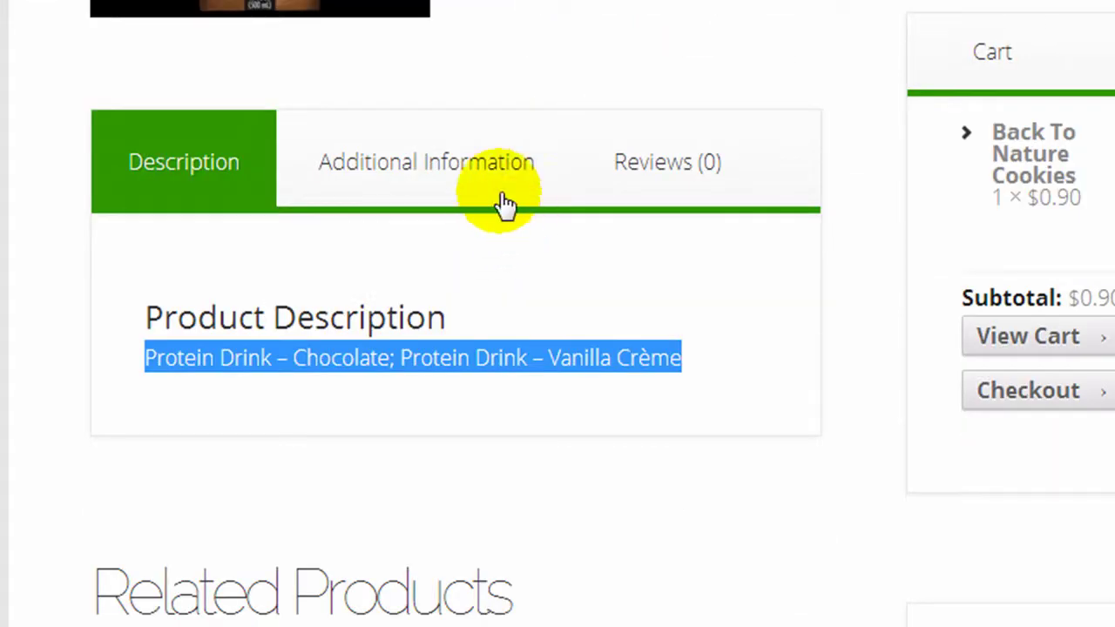
pyautogui.click(442, 174)
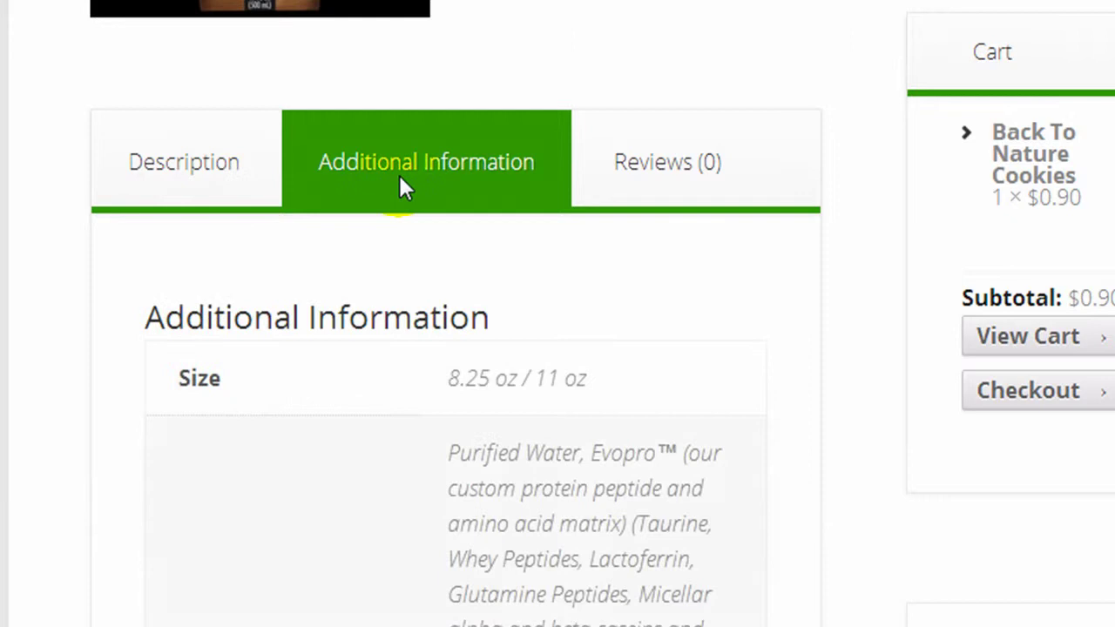
pyautogui.scroll(-3, 422, 170)
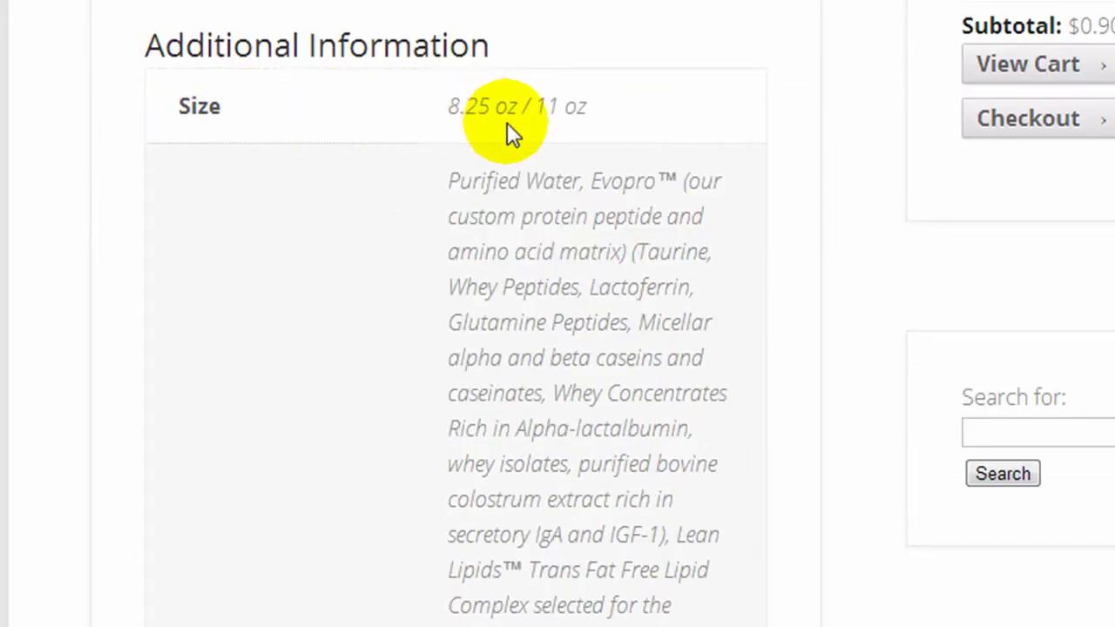
pyautogui.scroll(-8, 443, 169)
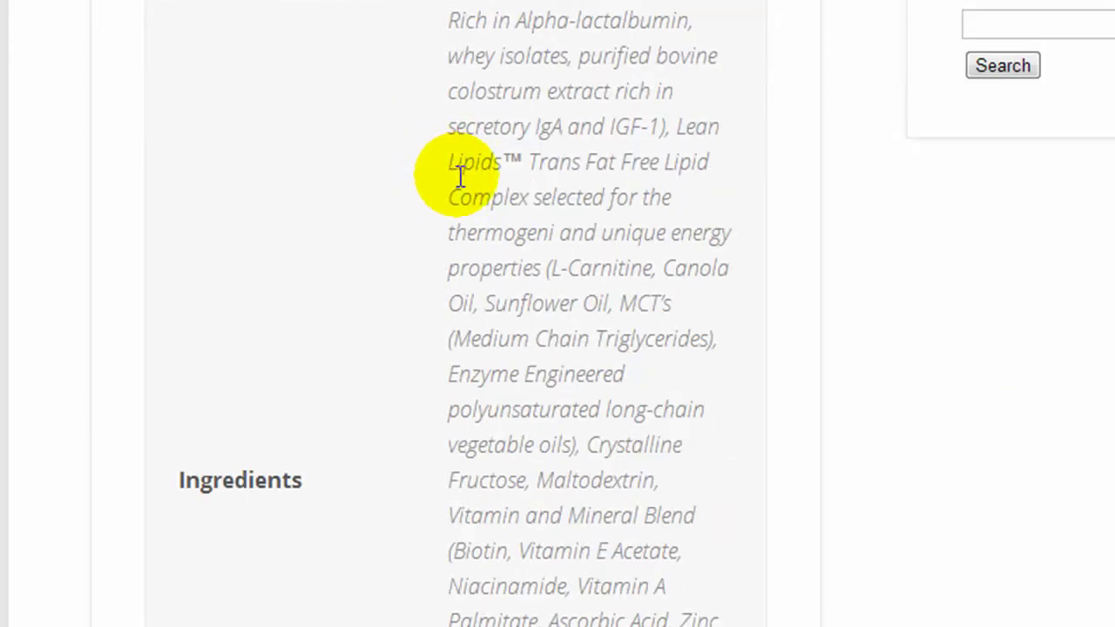
pyautogui.scroll(-4, 480, 187)
pyautogui.scroll(8, 485, 191)
pyautogui.scroll(-2, 435, 249)
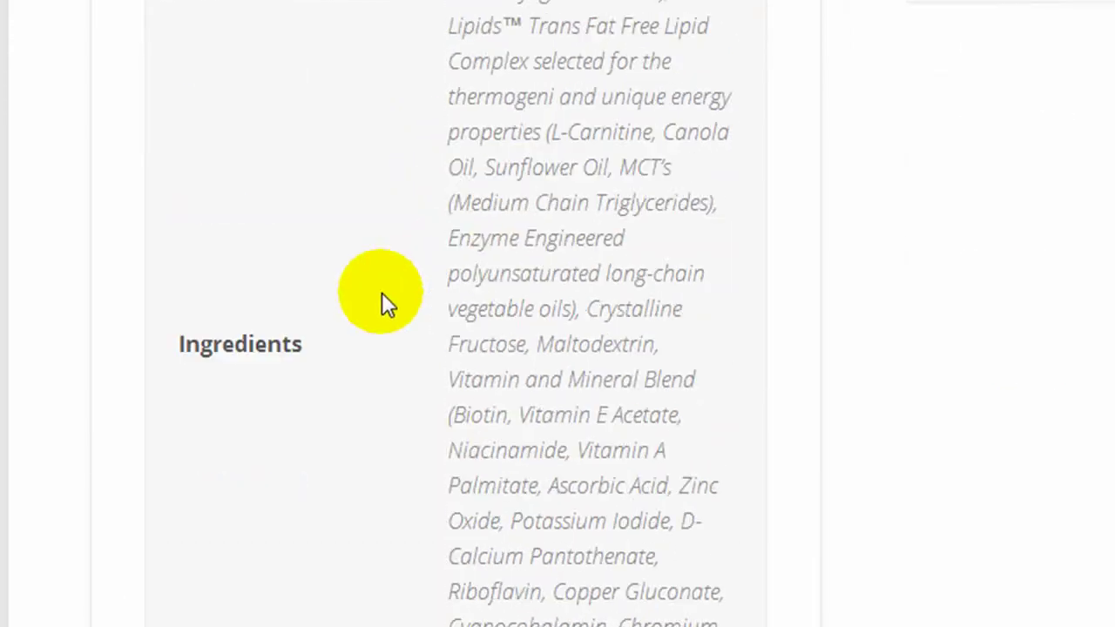
pyautogui.scroll(3, 257, 331)
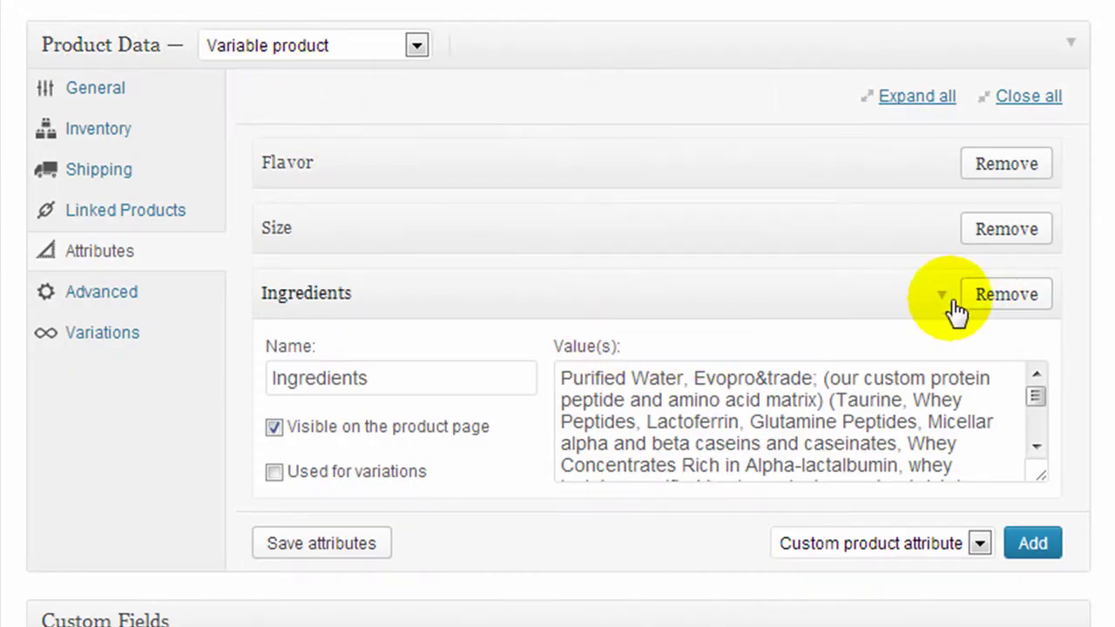
pyautogui.click(944, 305)
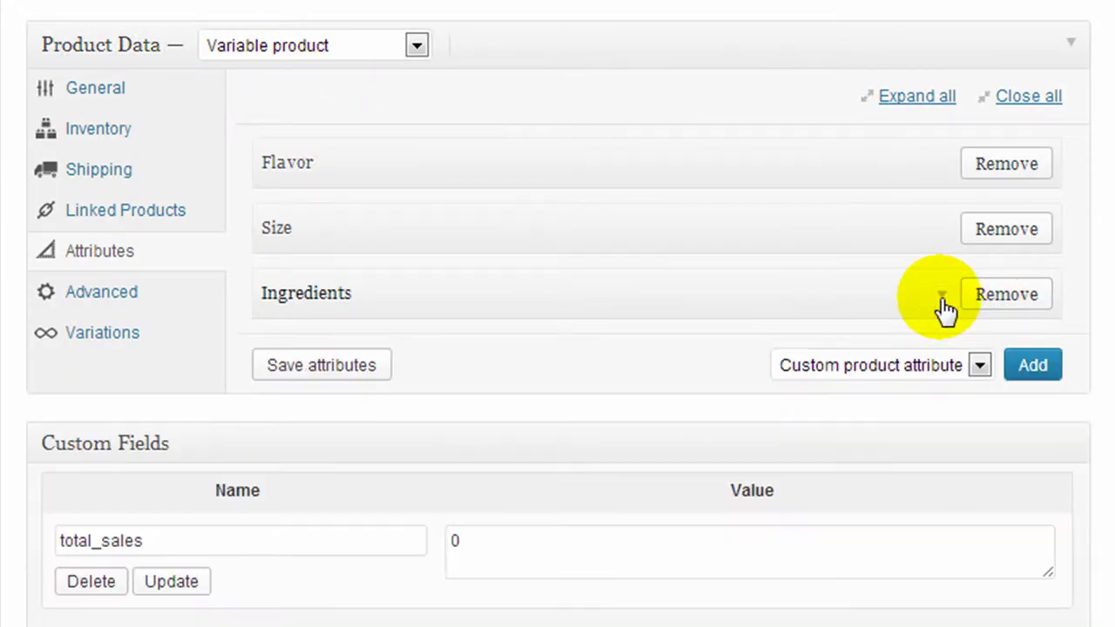
# Step: Add another empty custom product attribute below Ingredients and remove it again
pyautogui.click(1033, 365)
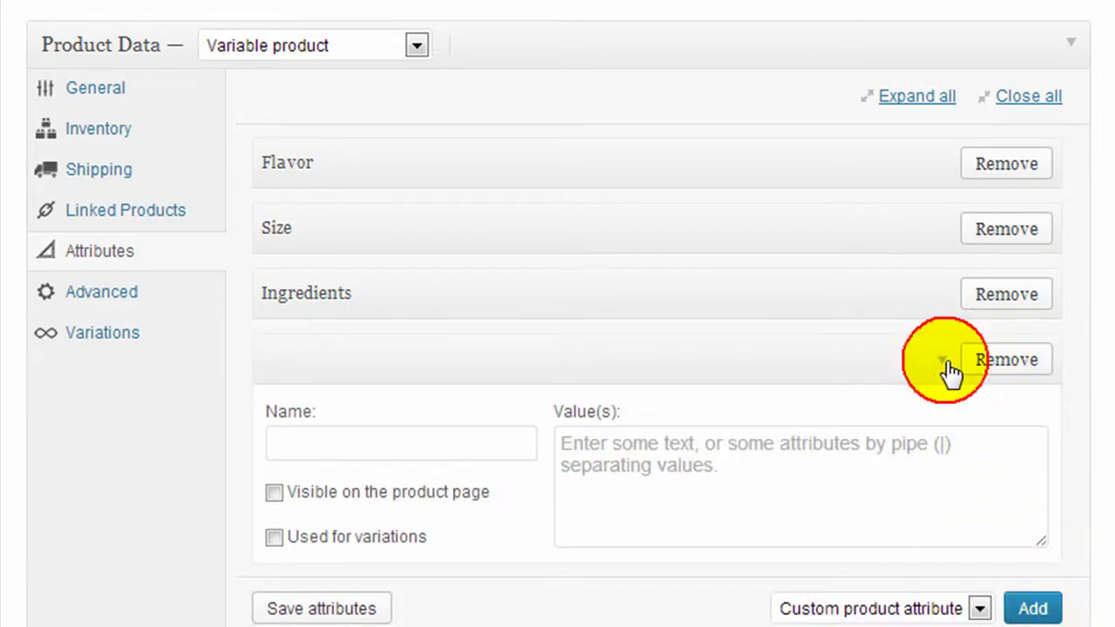
pyautogui.click(988, 361)
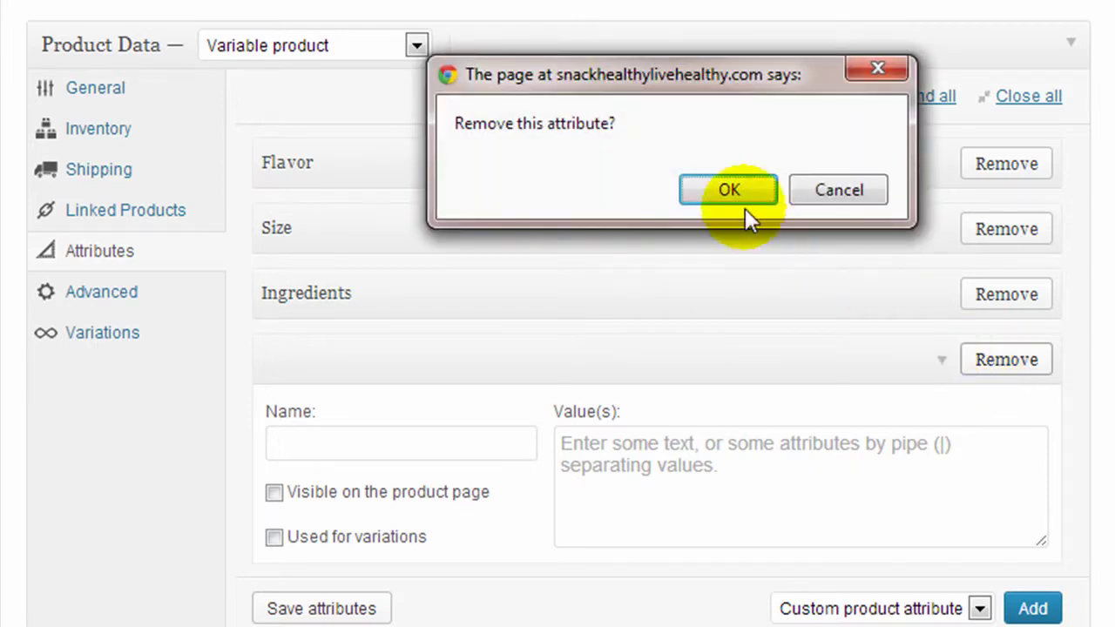
pyautogui.click(712, 186)
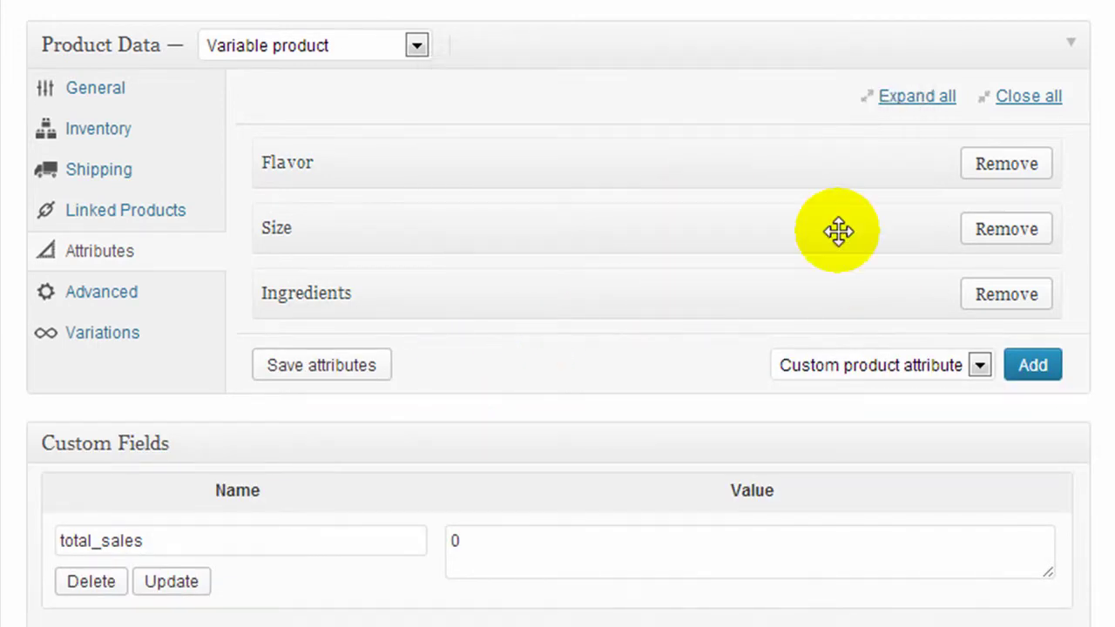
# Step: Save Muscle Milk's product attributes and review the Advanced settings for purchase note, menu order and reviews
pyautogui.click(364, 369)
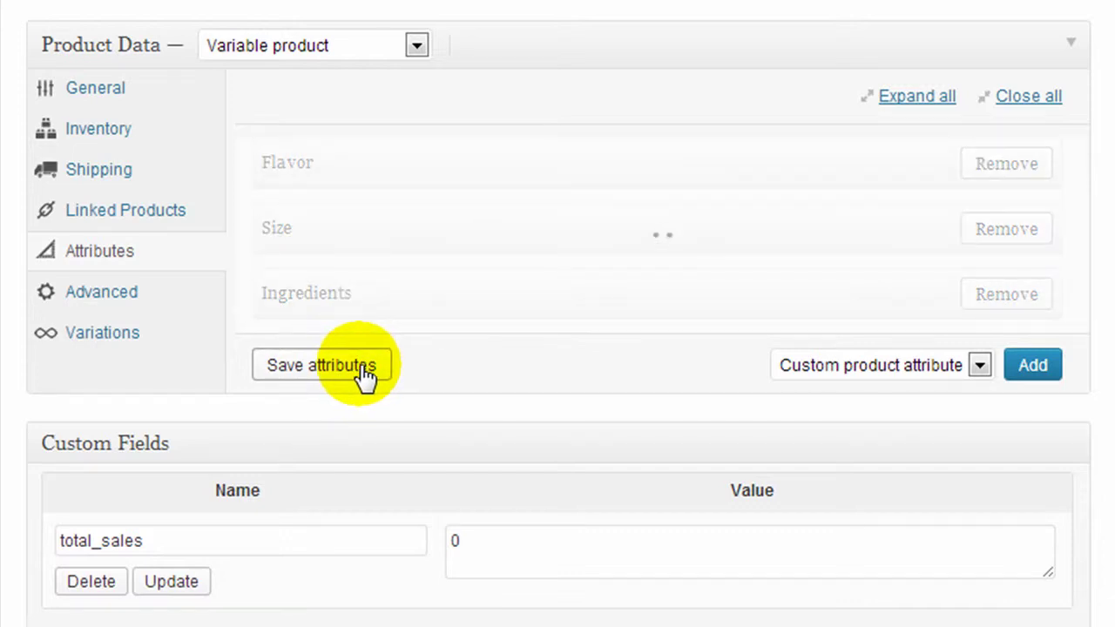
pyautogui.click(132, 296)
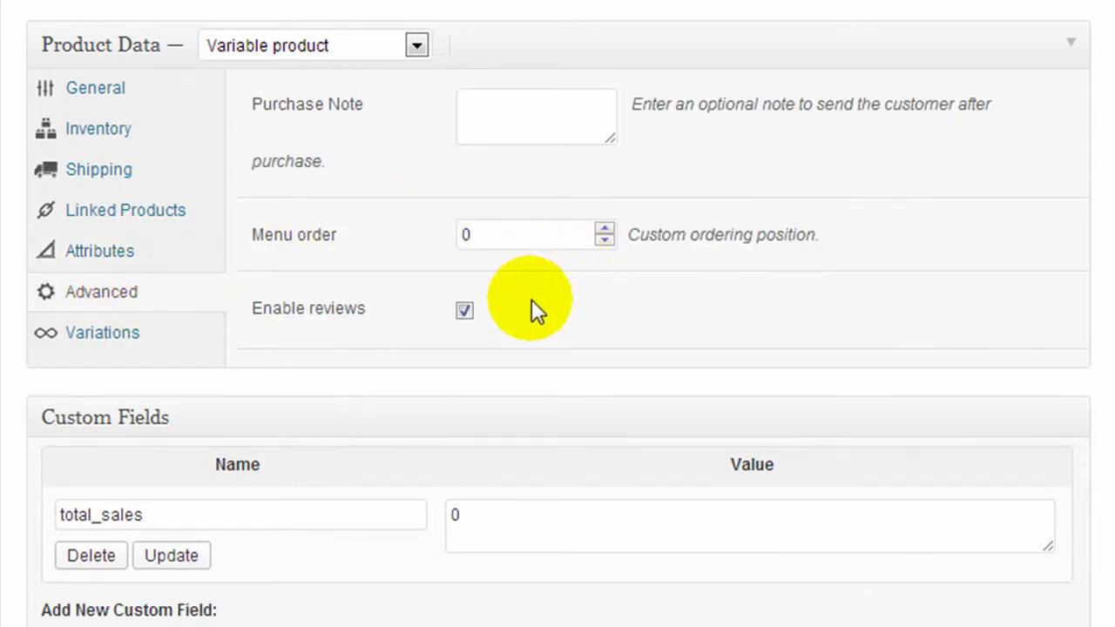
# Step: Open Muscle Milk's variations and examine variation #131's flavor choices, pricing, shipping and download fields
pyautogui.click(120, 343)
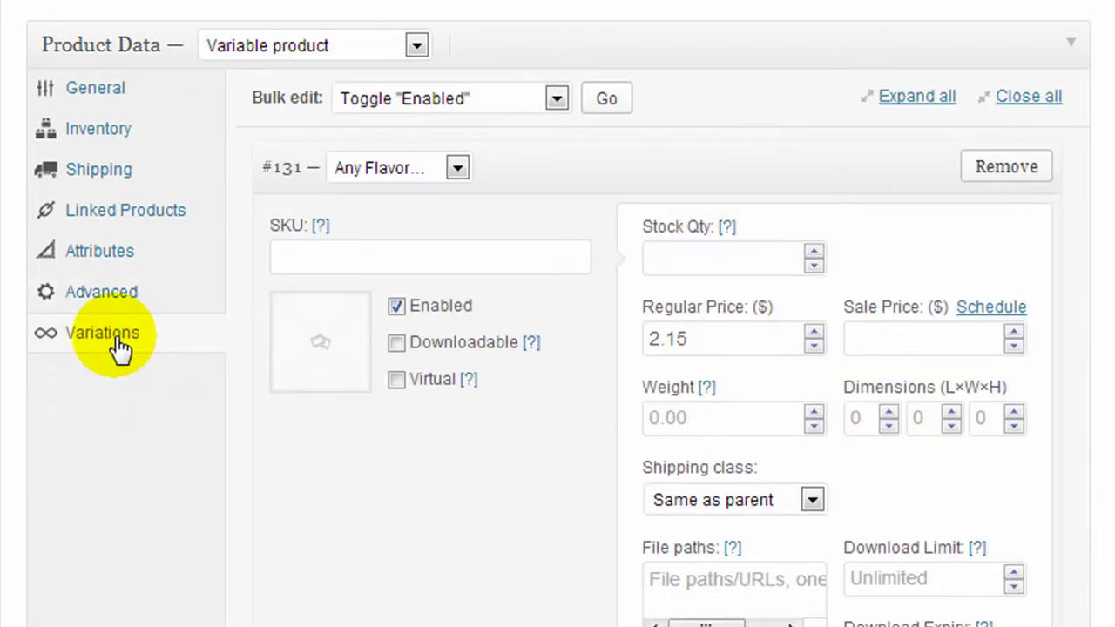
pyautogui.click(946, 172)
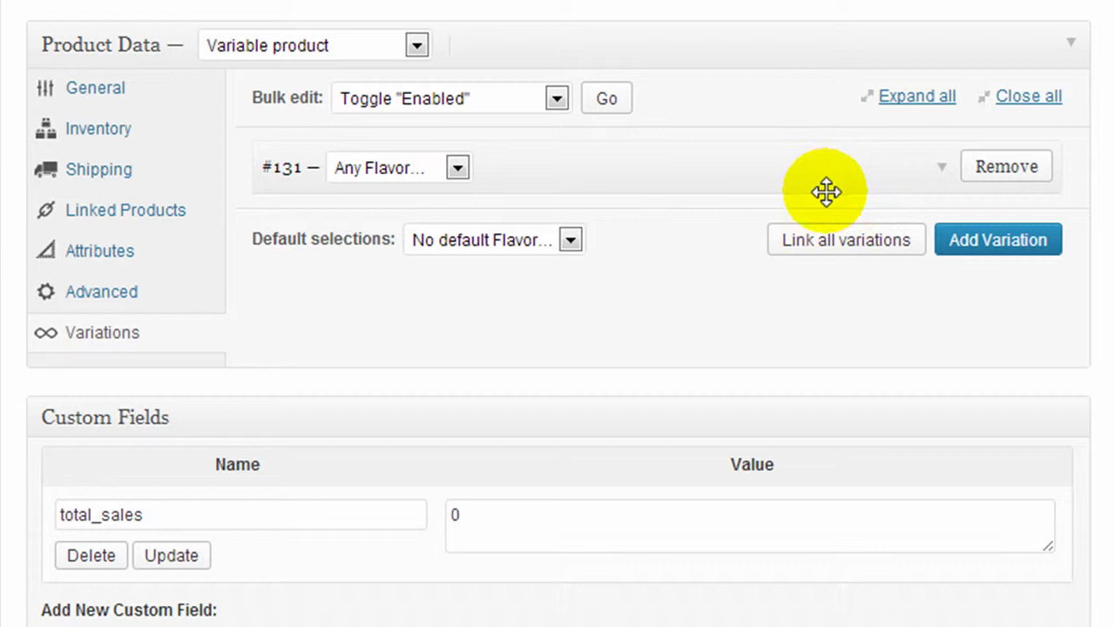
pyautogui.click(464, 174)
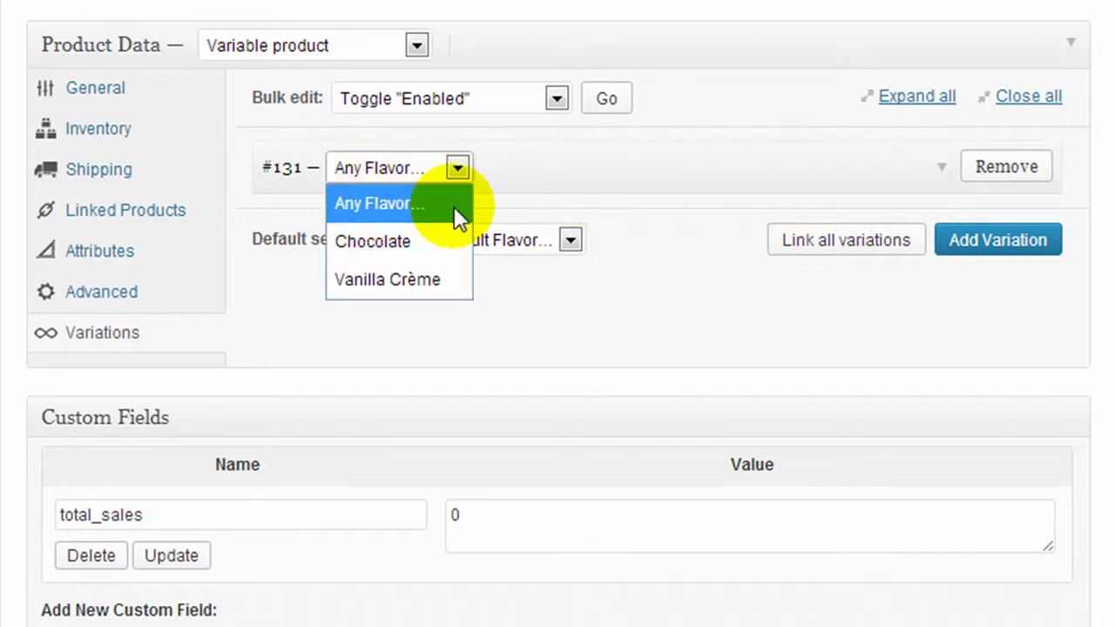
pyautogui.click(677, 169)
pyautogui.scroll(-3, 871, 213)
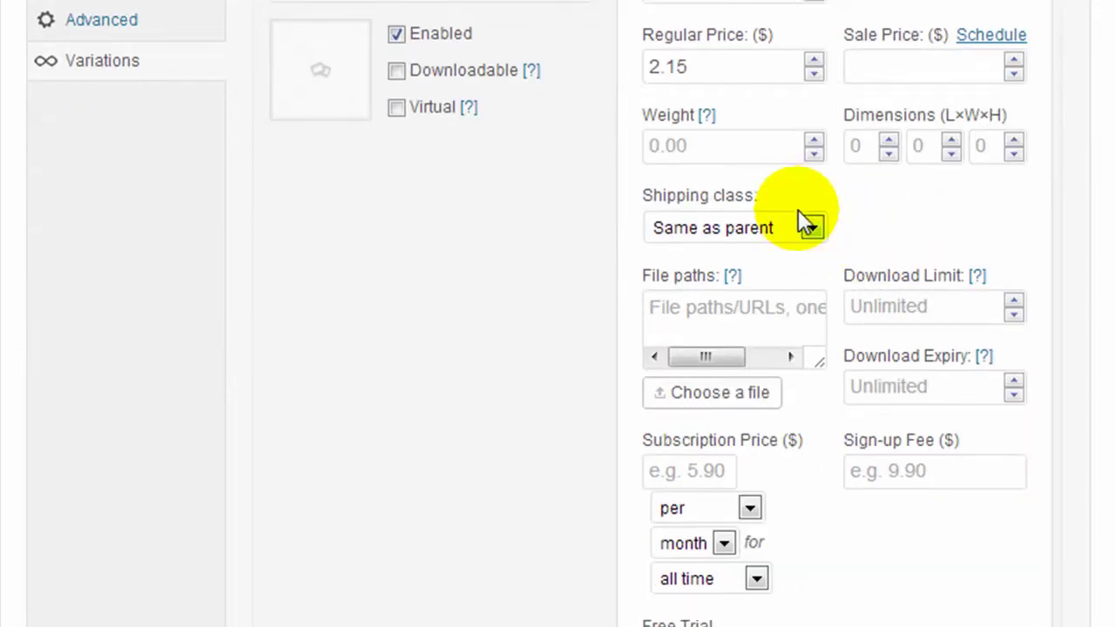
# Step: Set variation #131's flavor to Chocolate and review its pricing, shipping, download and subscription fields
pyautogui.scroll(2, 808, 225)
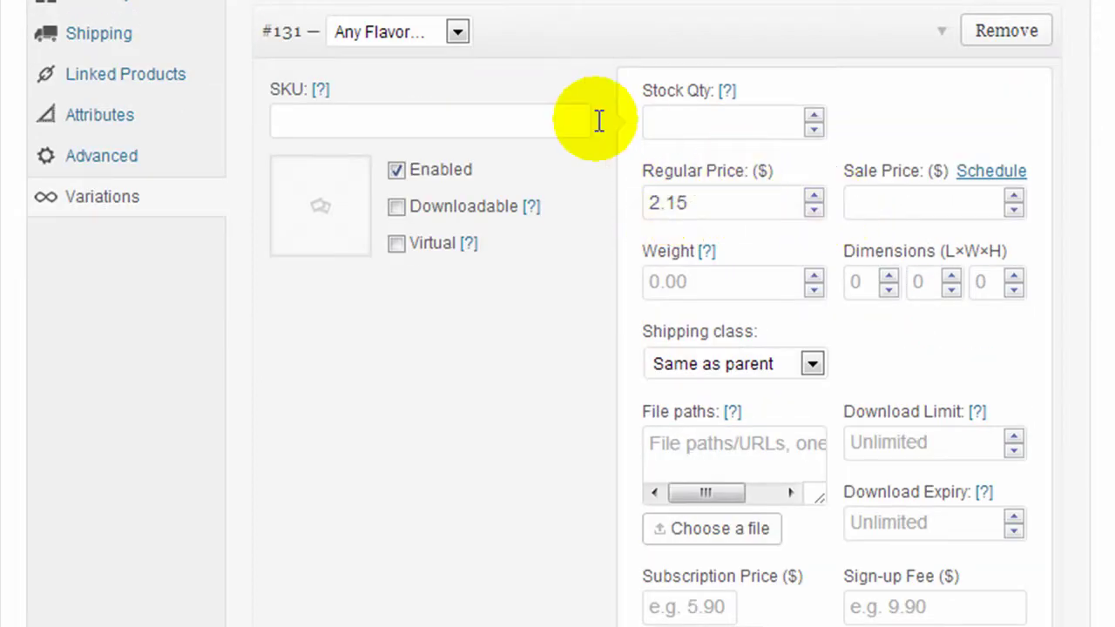
pyautogui.click(457, 31)
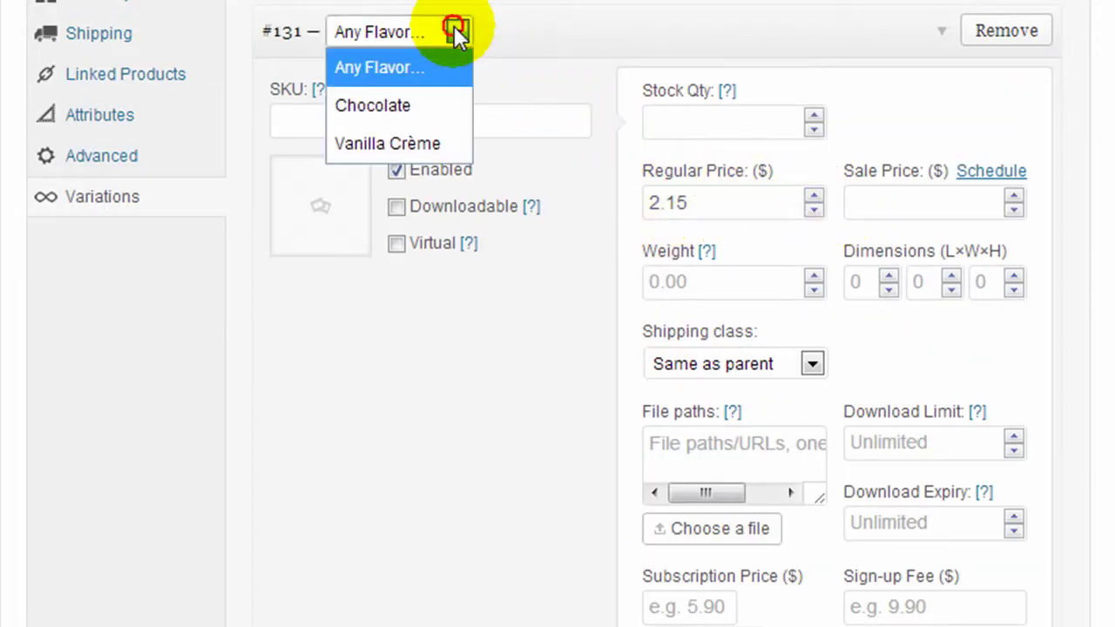
pyautogui.click(419, 105)
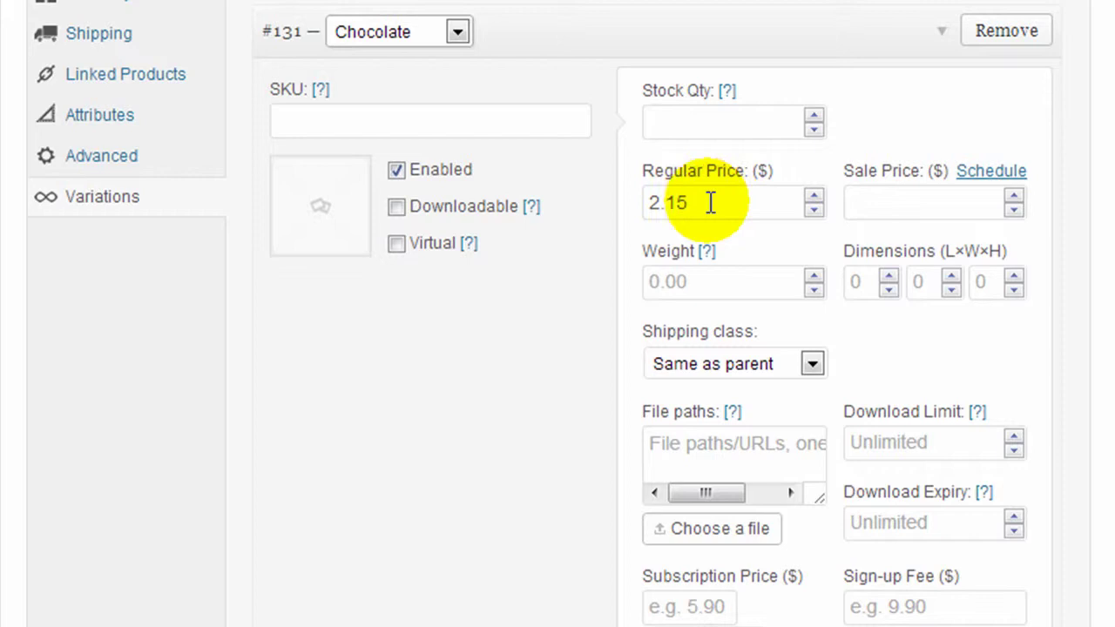
pyautogui.scroll(-3, 890, 209)
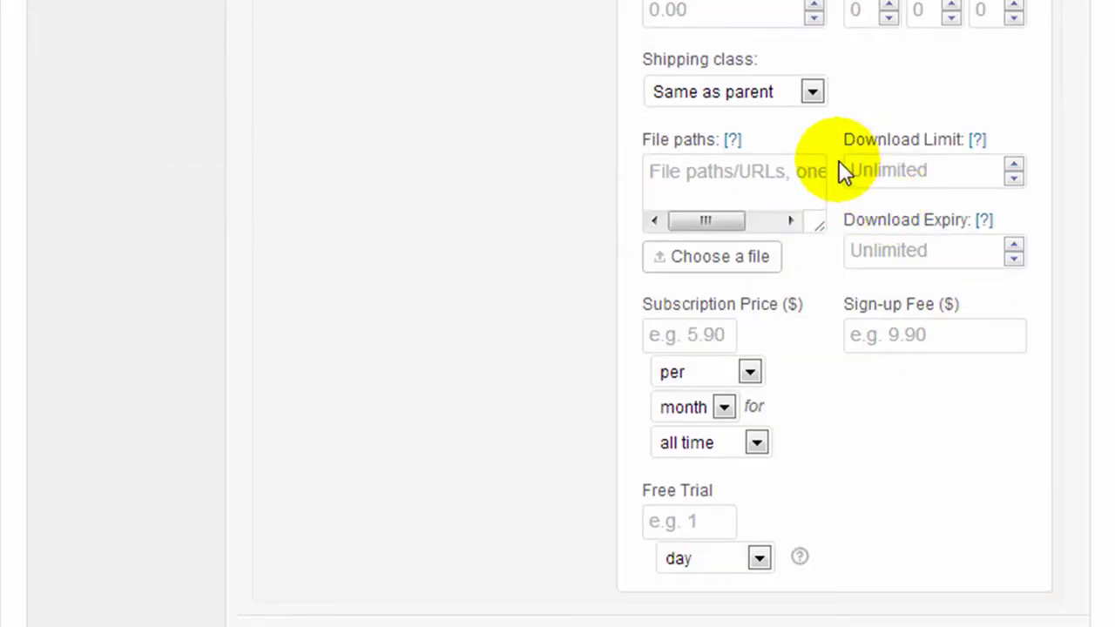
pyautogui.scroll(2, 838, 165)
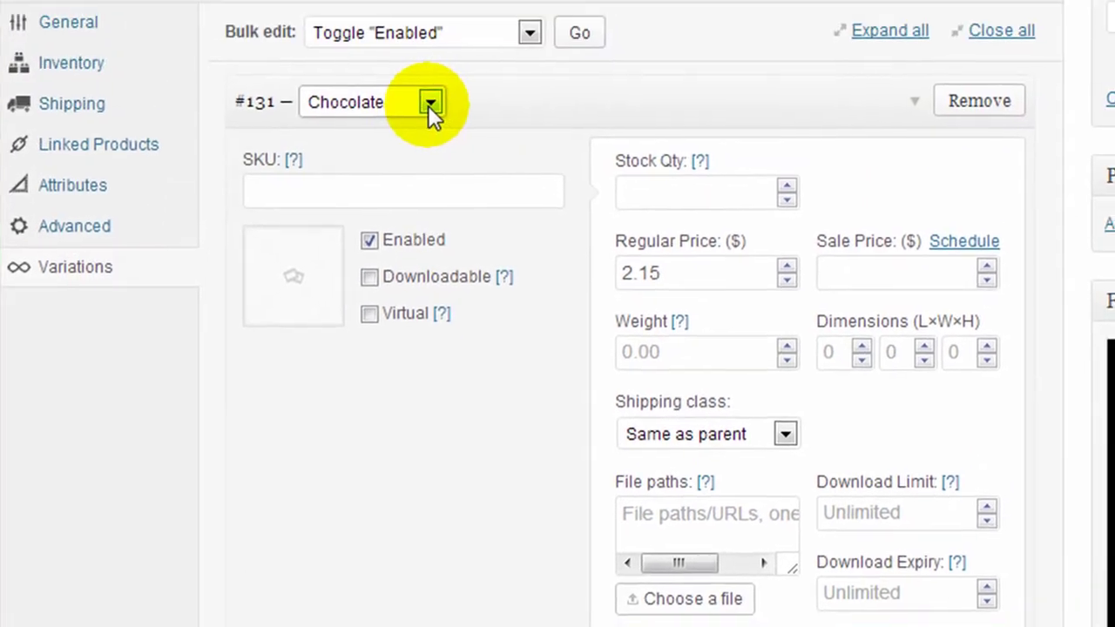
# Step: Return variation #131 to Any Flavor and collapse its details
pyautogui.click(428, 105)
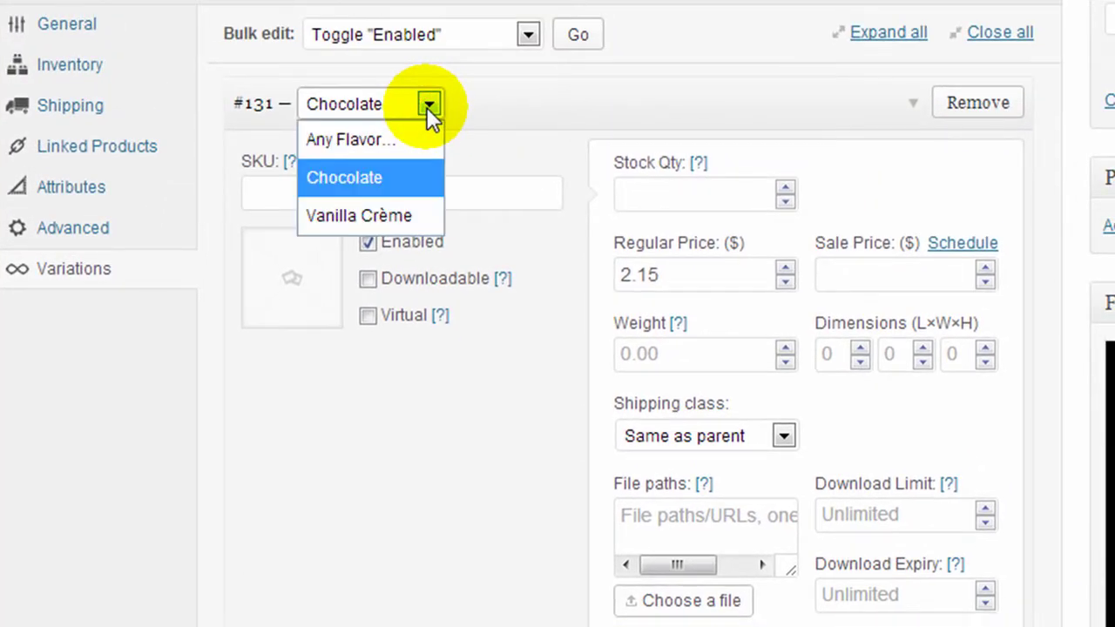
pyautogui.click(368, 140)
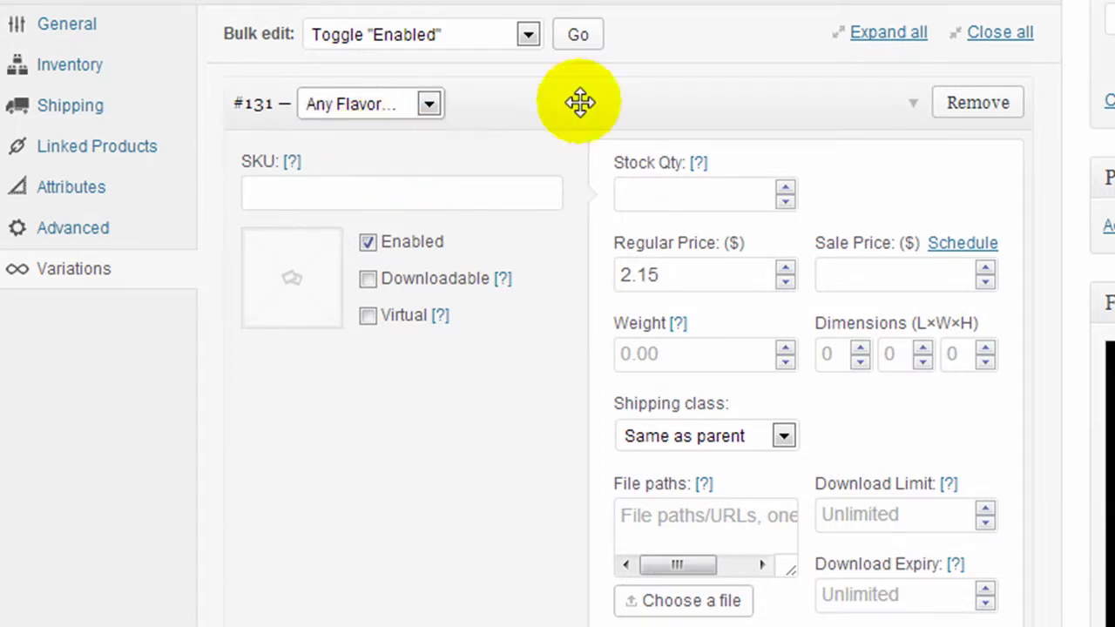
pyautogui.click(906, 103)
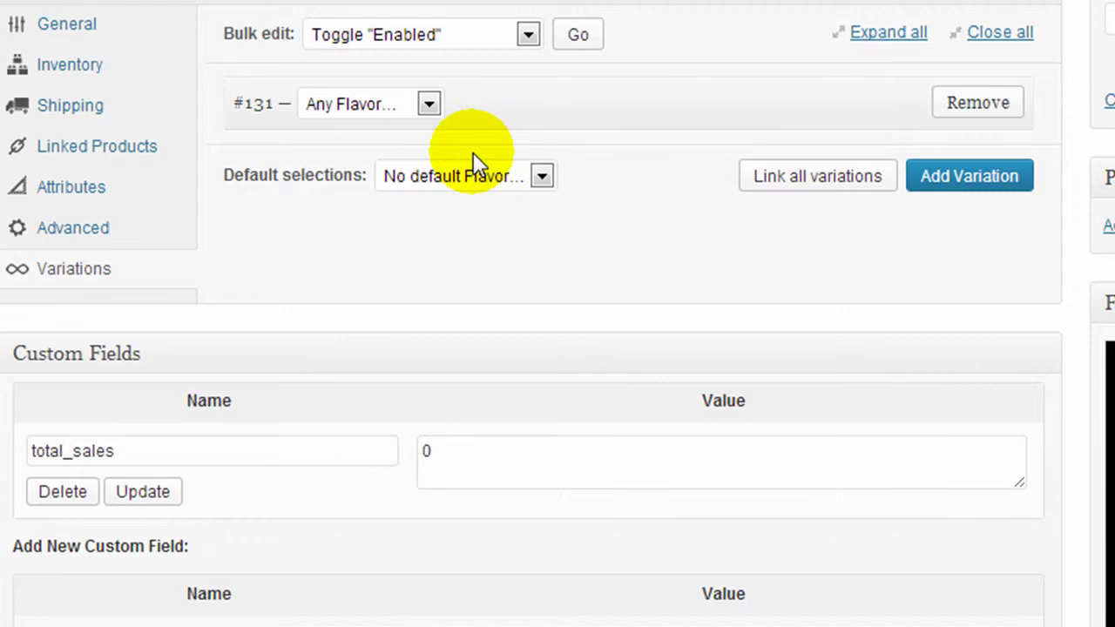
# Step: Add a second variation, assigning Chocolate to #131 and Vanilla Crème to the new one
pyautogui.scroll(3, 479, 157)
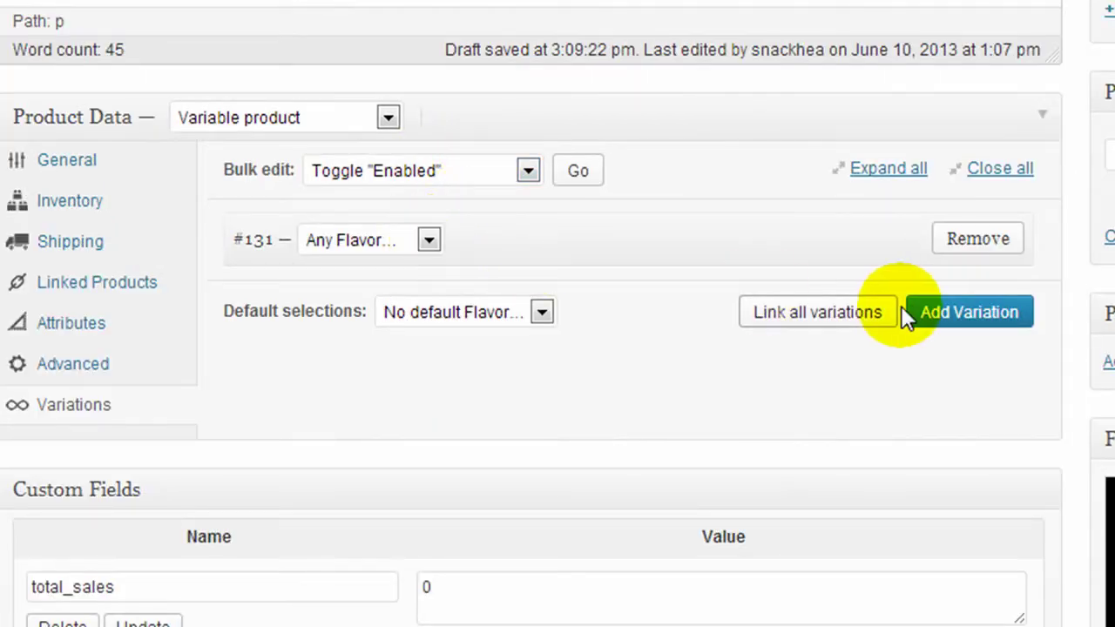
pyautogui.click(992, 323)
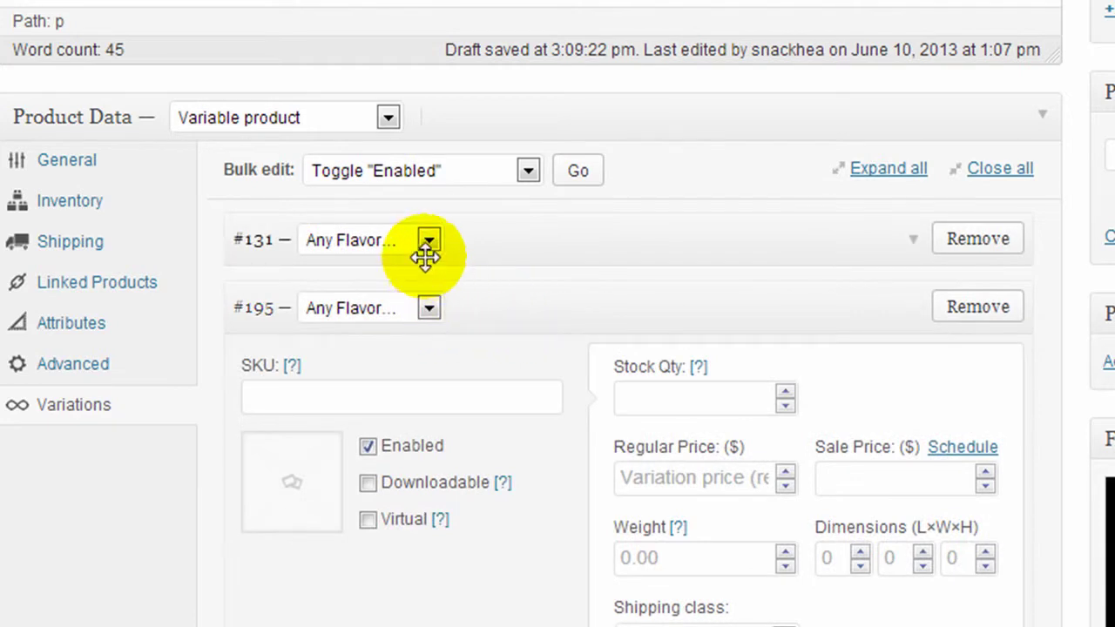
pyautogui.click(428, 248)
pyautogui.click(422, 315)
pyautogui.click(427, 308)
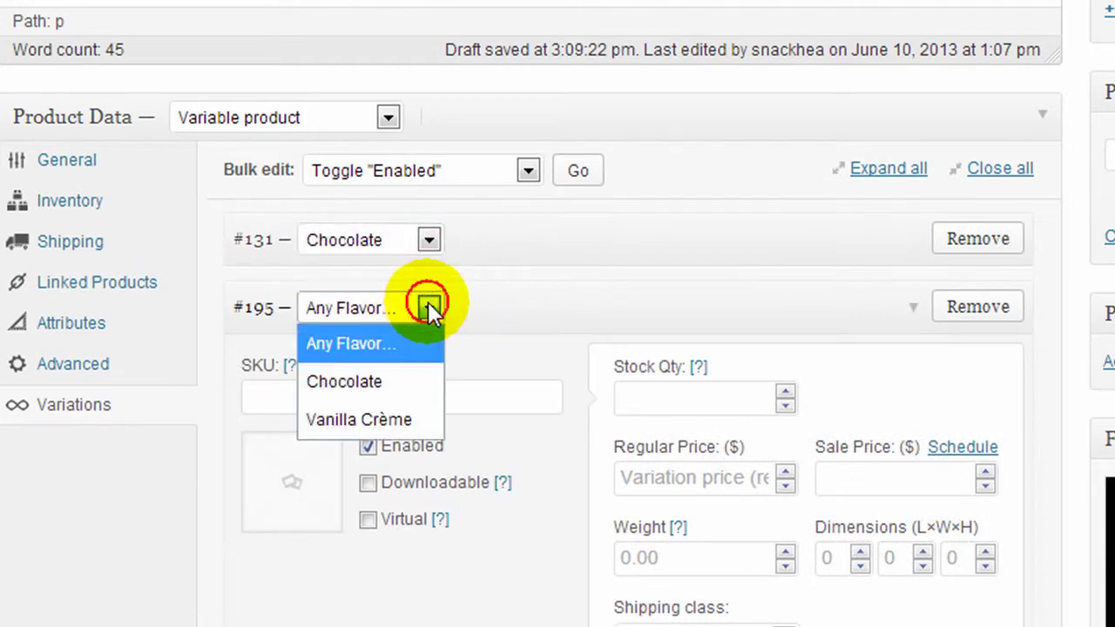
pyautogui.click(411, 421)
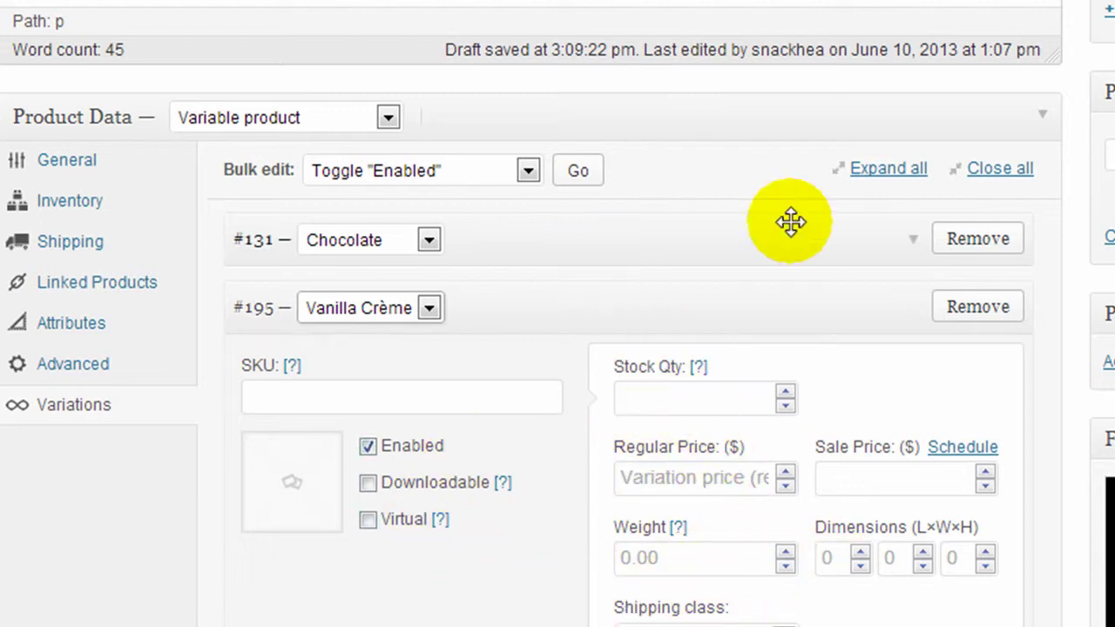
# Step: Expand the Chocolate variation to examine its own settings, and collapse both variations
pyautogui.click(919, 247)
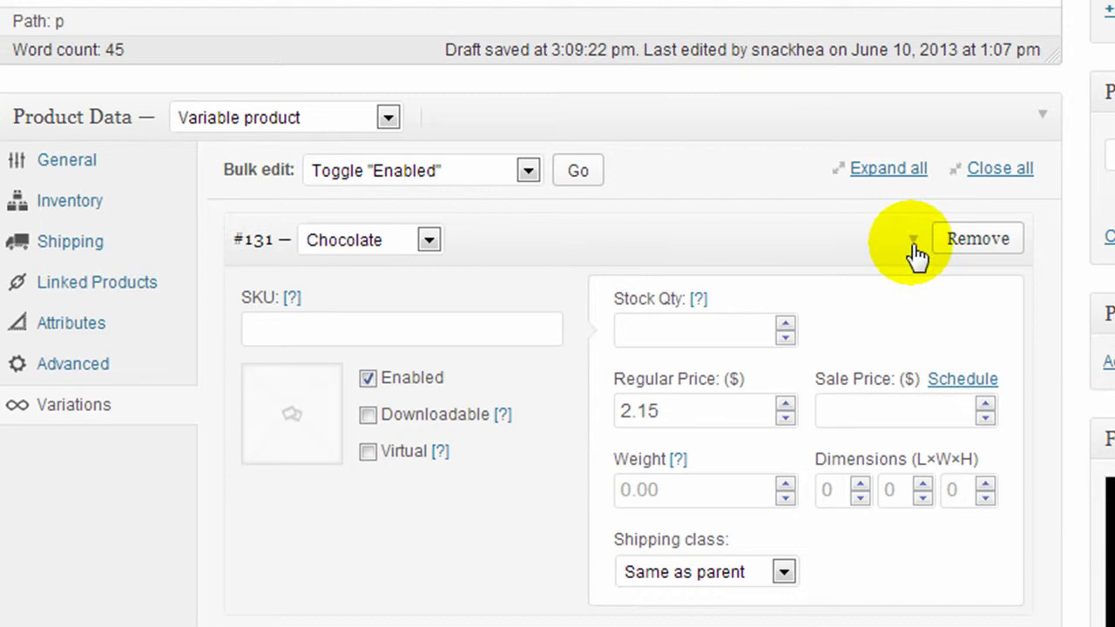
pyautogui.click(913, 246)
pyautogui.click(918, 327)
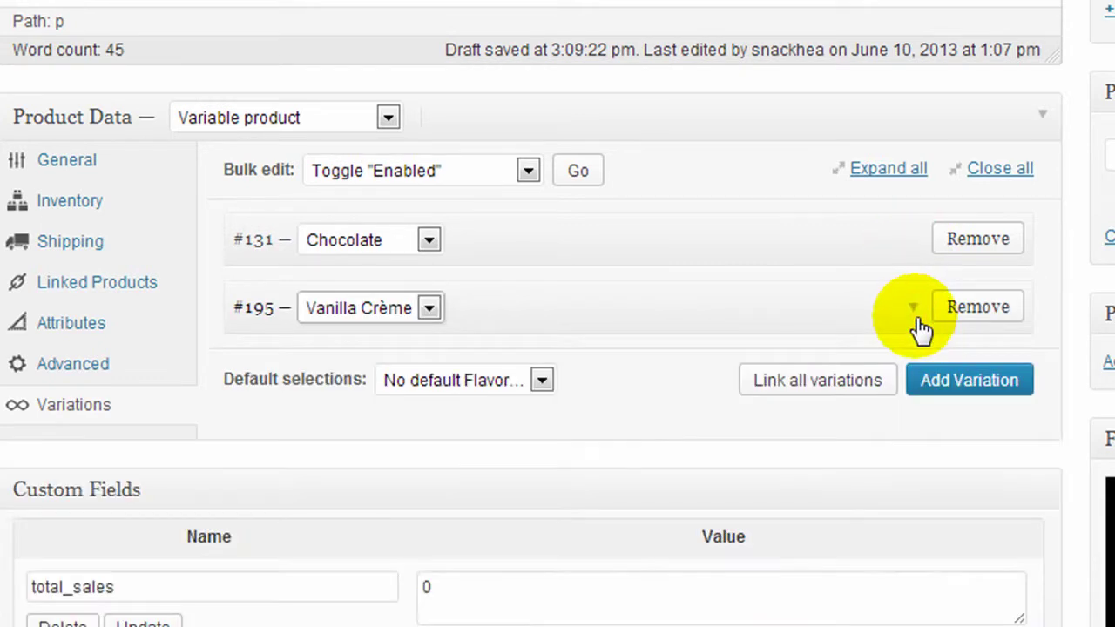
# Step: Remove the Vanilla Crème variation and set variation #131's flavor back to Any Flavor
pyautogui.click(987, 312)
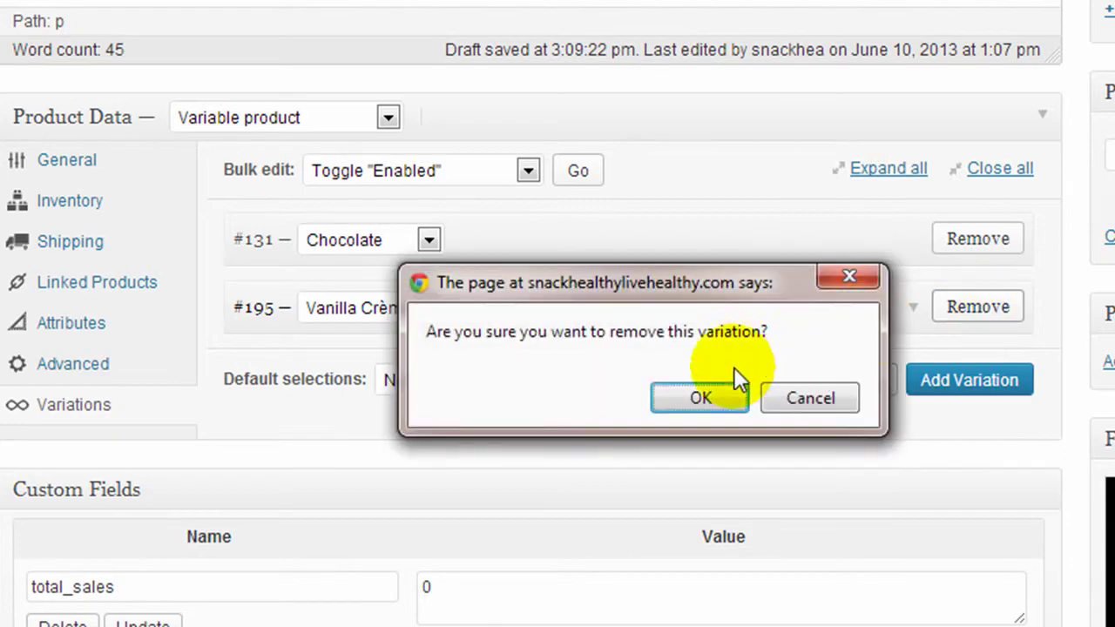
pyautogui.click(716, 402)
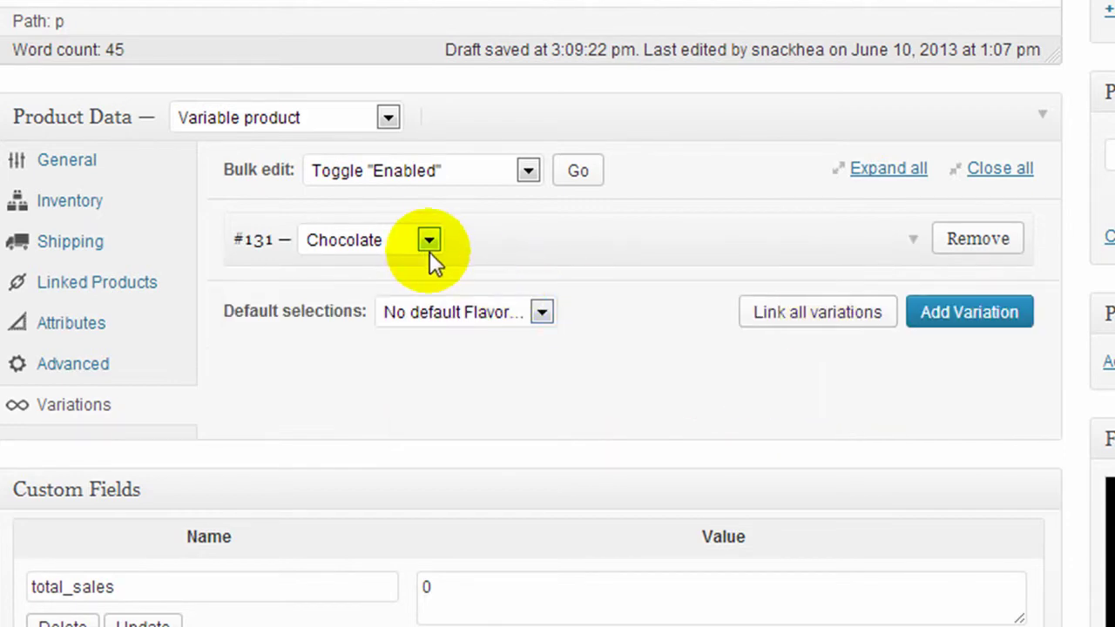
pyautogui.click(429, 241)
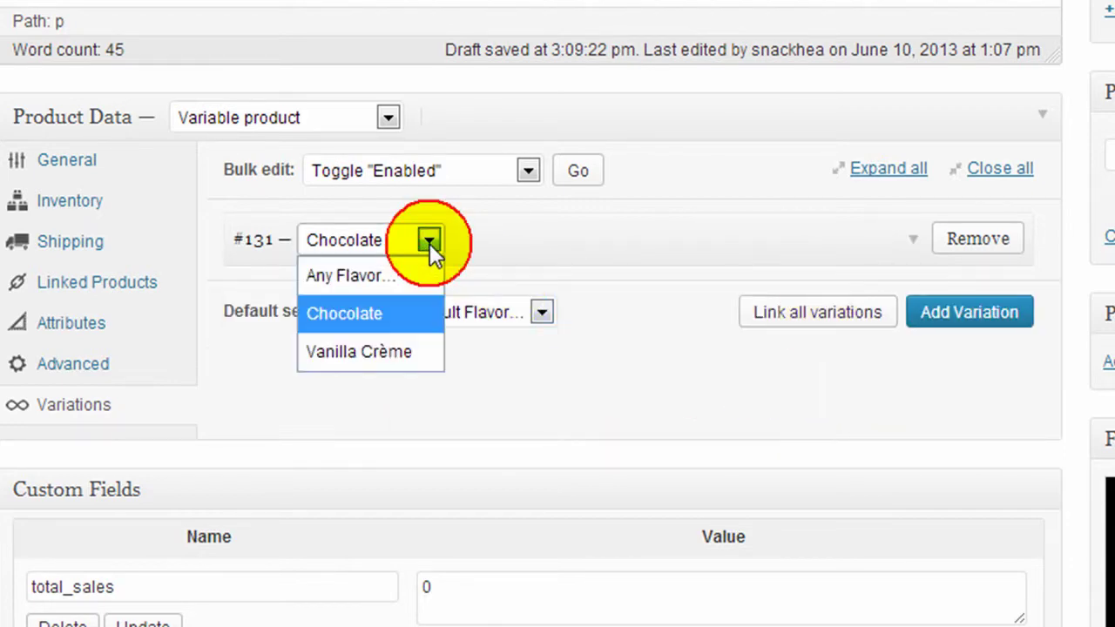
pyautogui.click(374, 279)
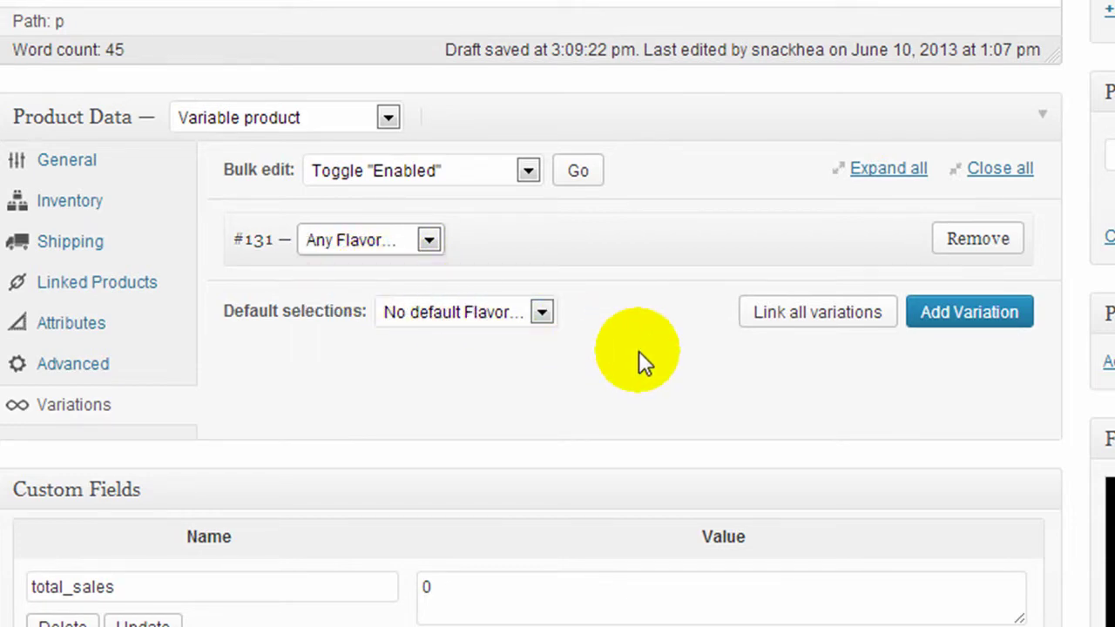
# Step: Review Muscle Milk's edit page from the title and description down to Custom Fields and Product Short Description
pyautogui.scroll(2, 638, 350)
pyautogui.scroll(6, 845, 399)
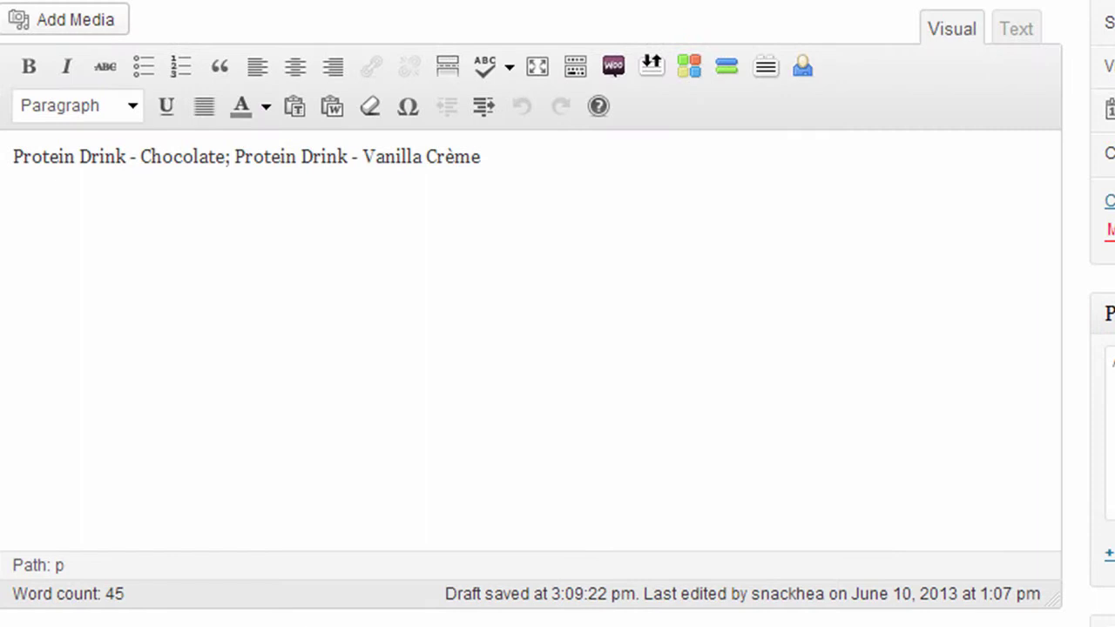
pyautogui.scroll(2, 531, 314)
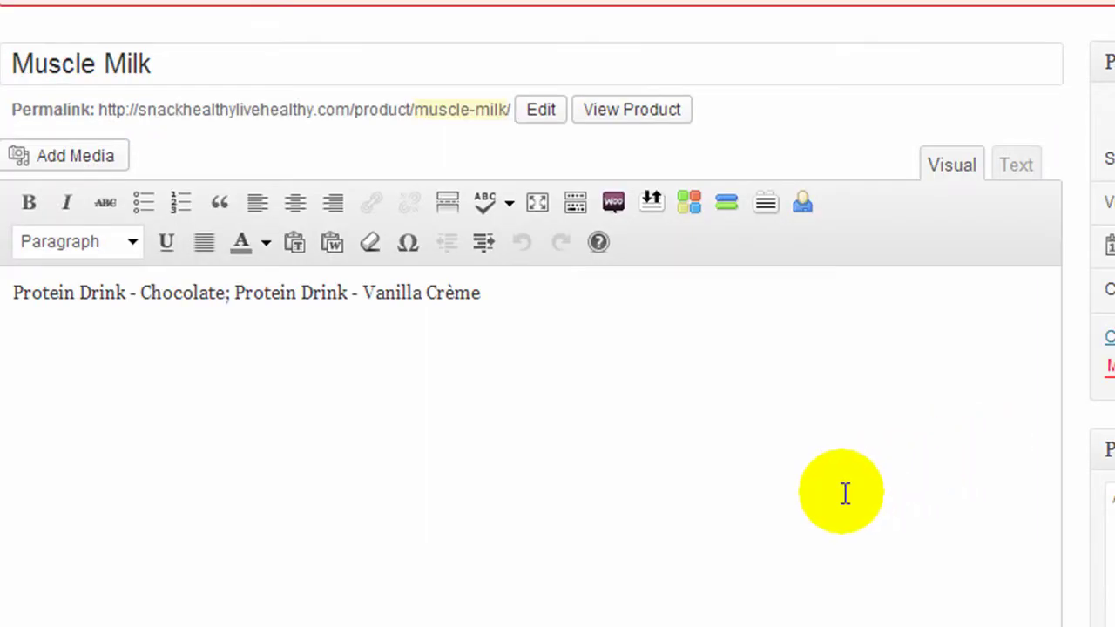
pyautogui.scroll(2, 754, 557)
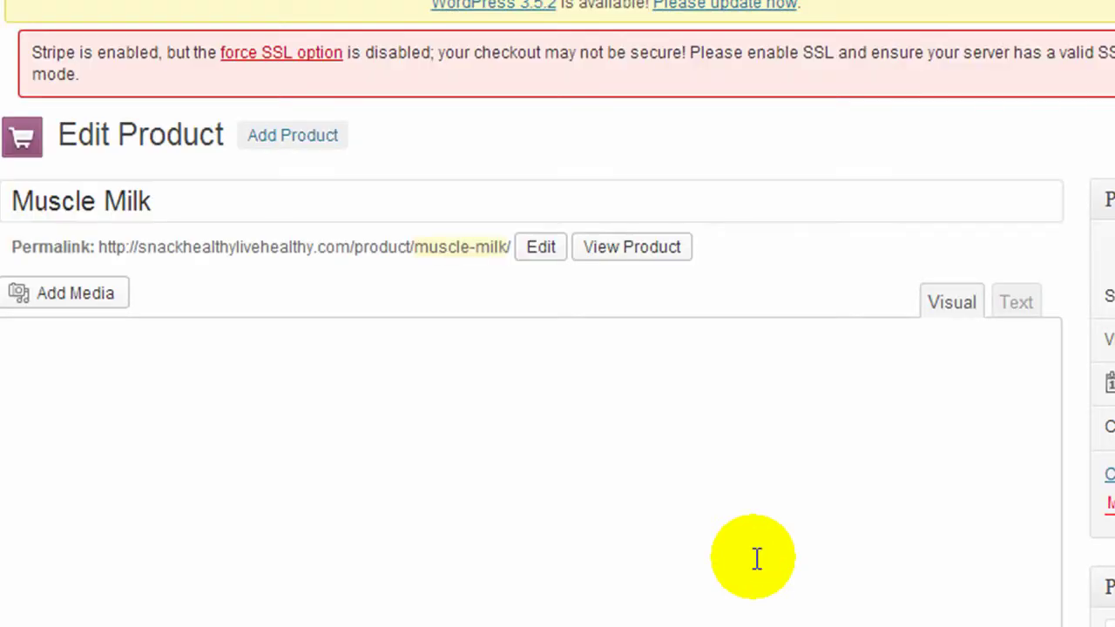
pyautogui.scroll(-10, 731, 554)
pyautogui.scroll(-2, 697, 551)
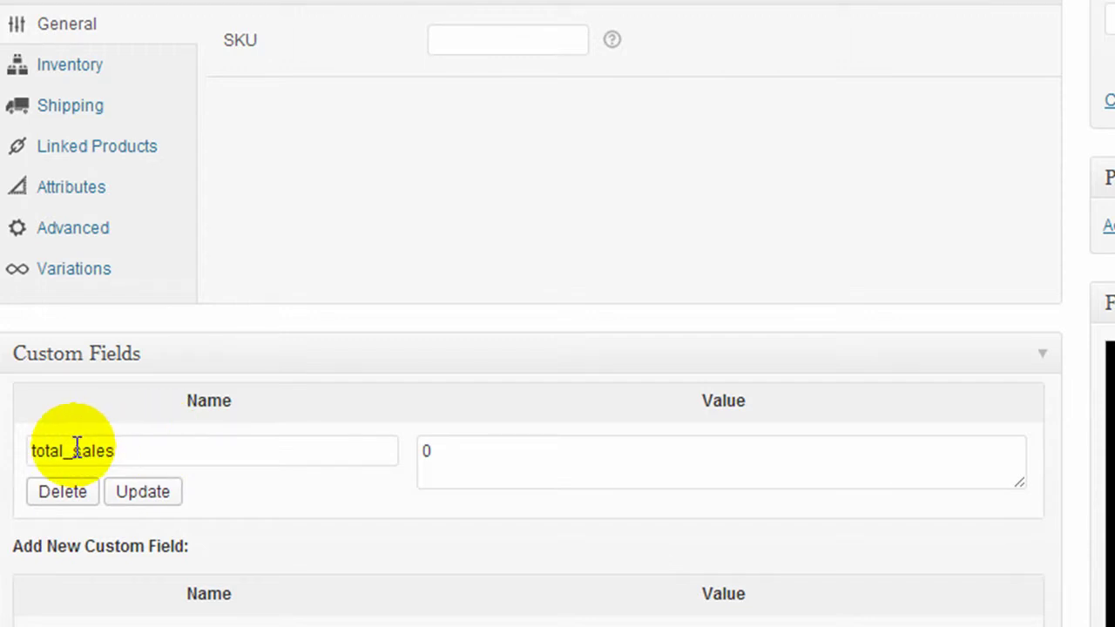
pyautogui.scroll(-2, 113, 610)
pyautogui.scroll(-4, 112, 614)
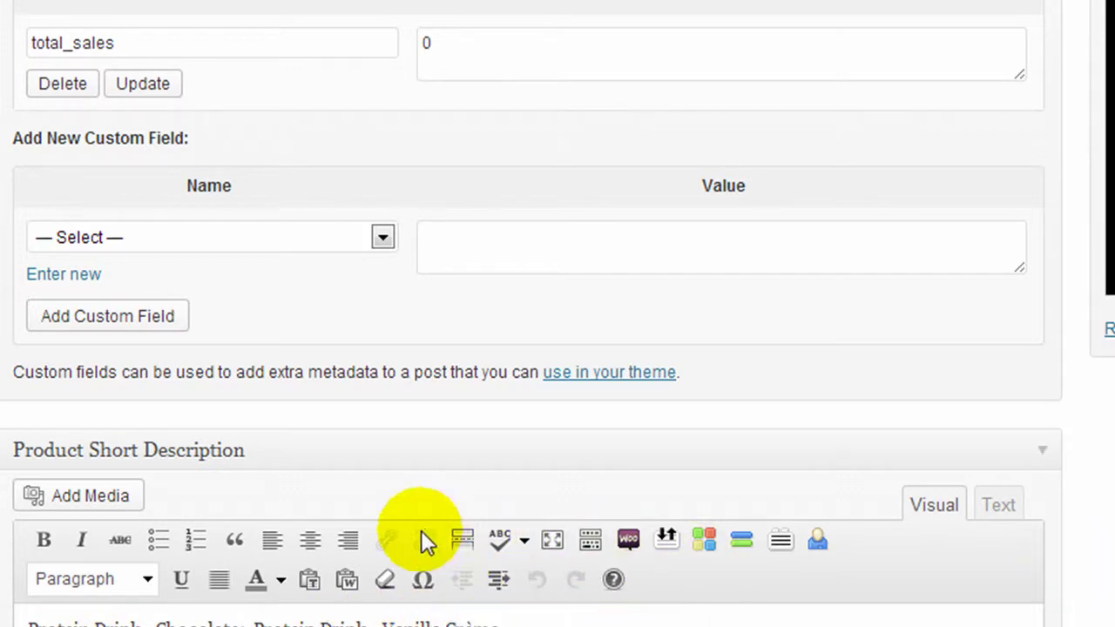
# Step: Switch to Muscle Milk's store page and examine where the additional information and short description appear
pyautogui.scroll(10, 531, 349)
pyautogui.scroll(2, 531, 349)
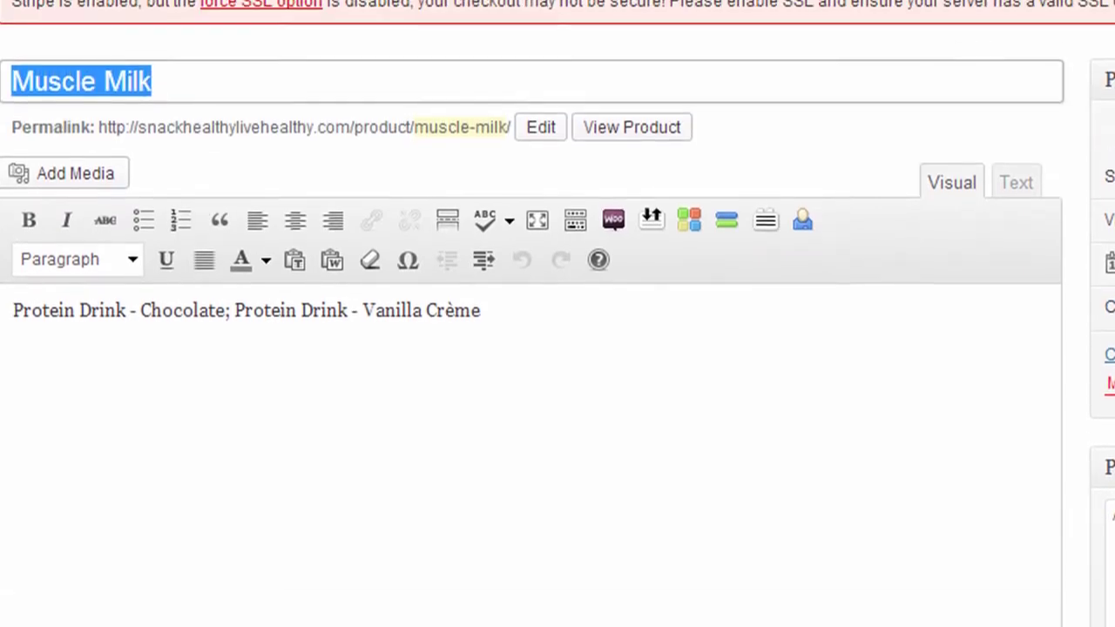
pyautogui.scroll(-15, 531, 349)
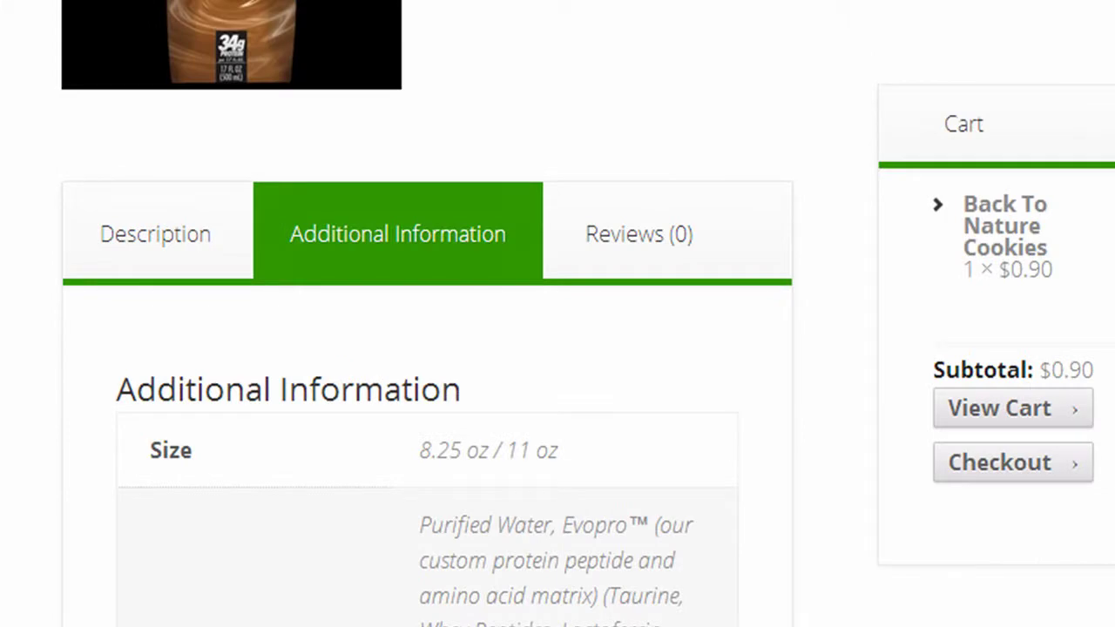
pyautogui.scroll(6, 497, 236)
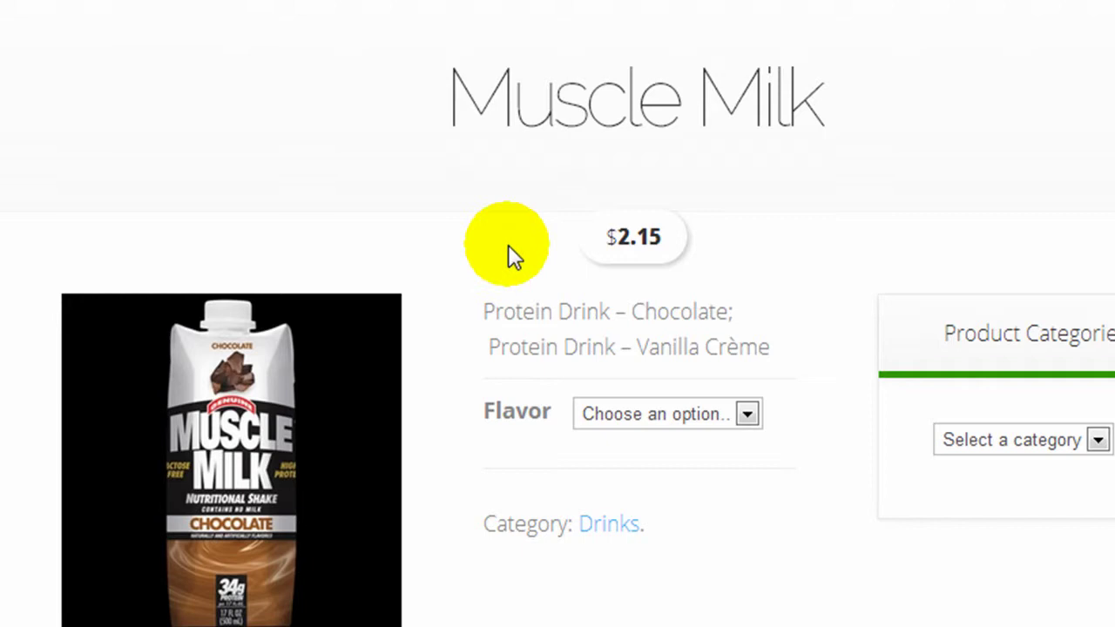
pyautogui.moveTo(485, 304); pyautogui.dragTo(764, 344)
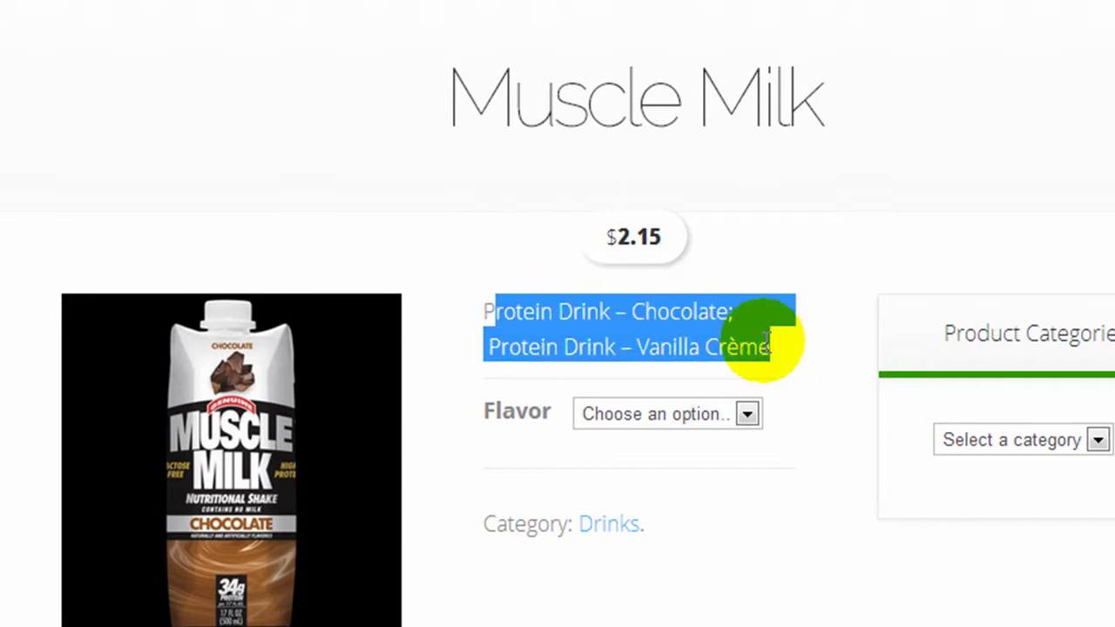
pyautogui.click(750, 340)
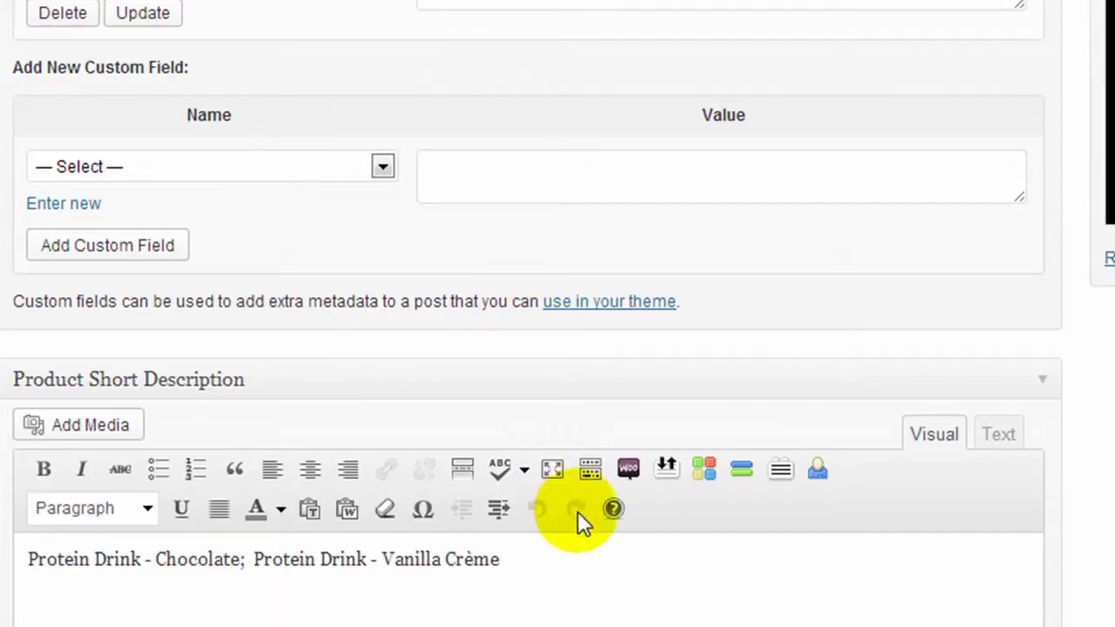
# Step: Back on Muscle Milk's edit page, open the catalog visibility options in the publish settings
pyautogui.scroll(7, 554, 533)
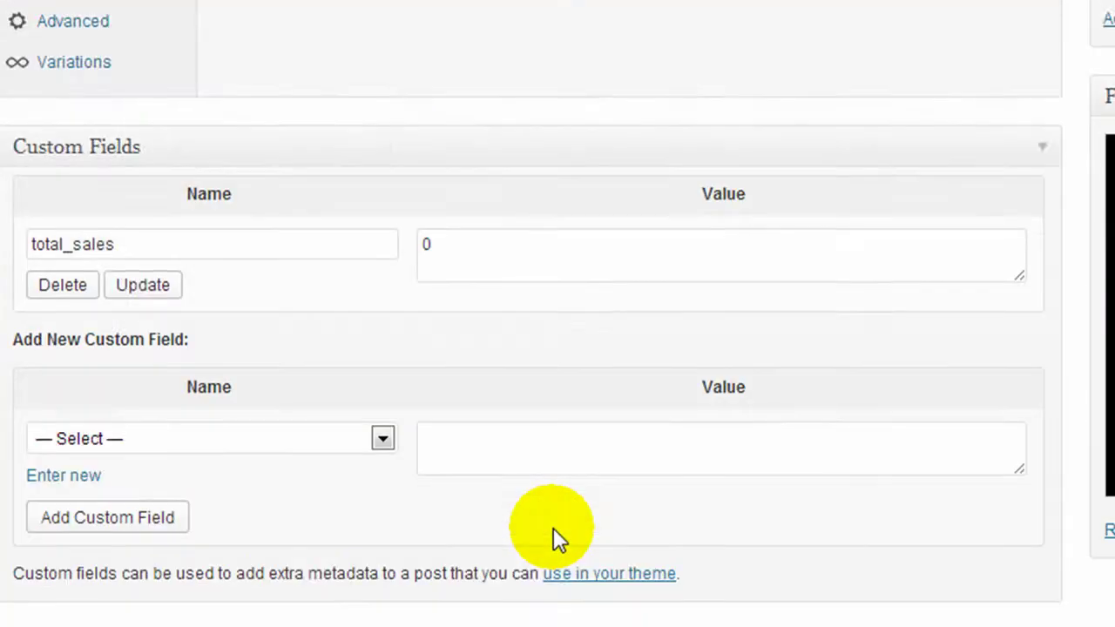
pyautogui.scroll(10, 554, 527)
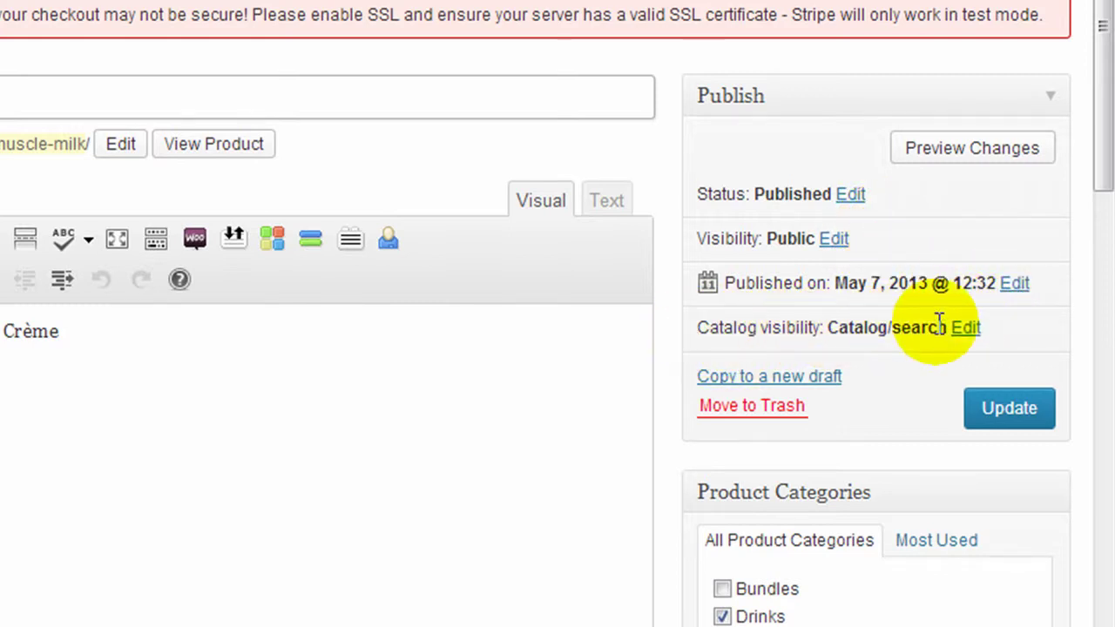
pyautogui.click(967, 329)
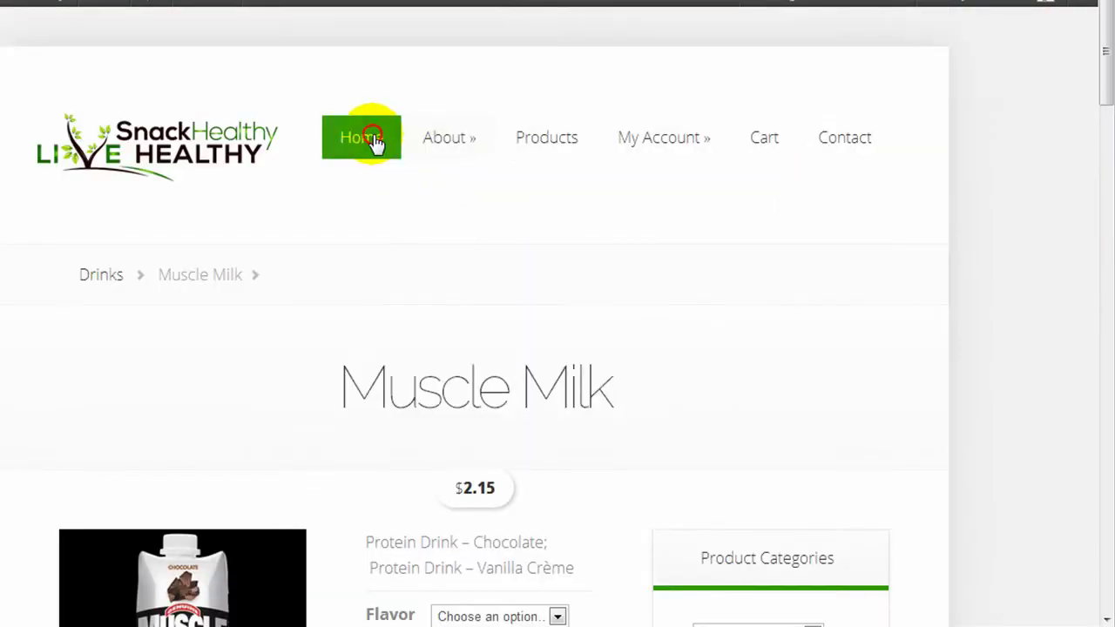
# Step: View the monthly bundles on the store's home page, and close Muscle Milk's catalog visibility options keeping Catalog/search with Featured Product off
pyautogui.click(372, 139)
pyautogui.scroll(-3, 372, 148)
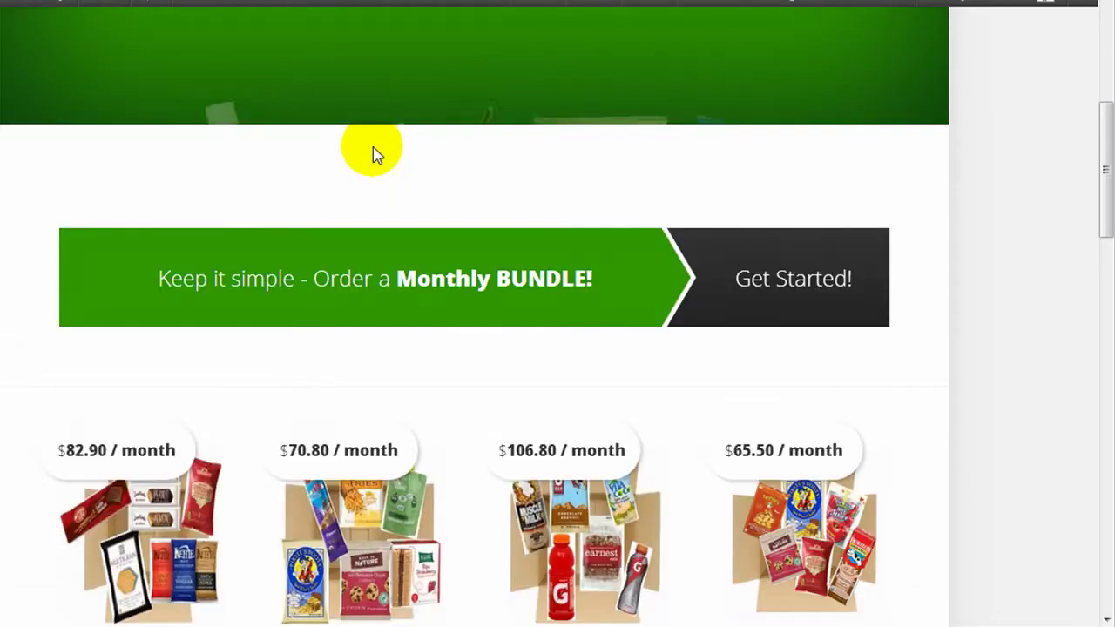
pyautogui.scroll(-1, 130, 516)
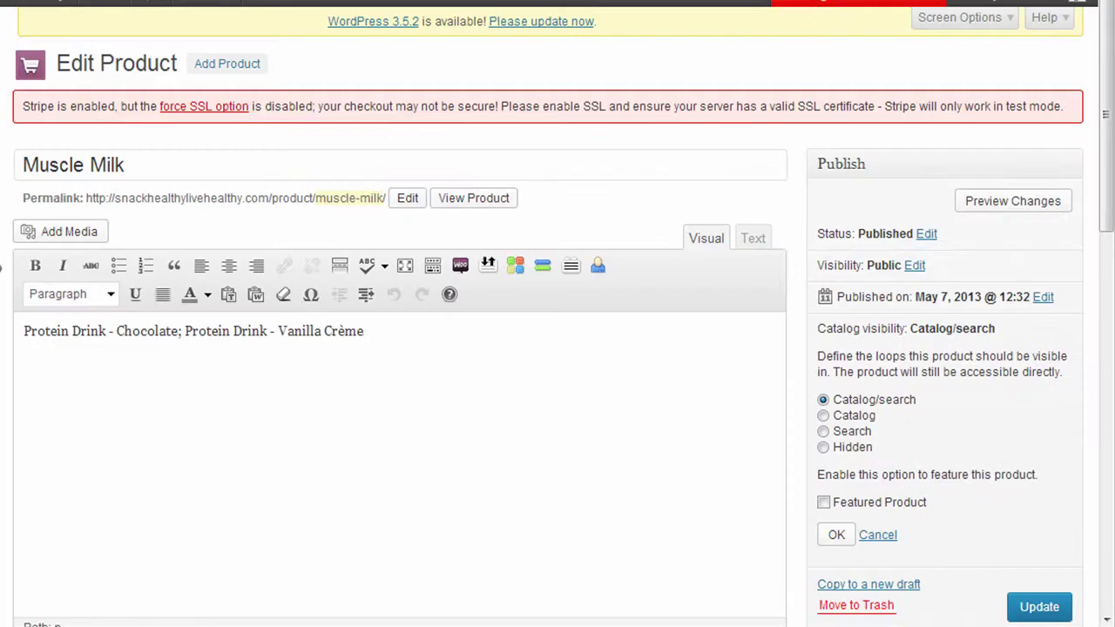
pyautogui.scroll(-1, 876, 226)
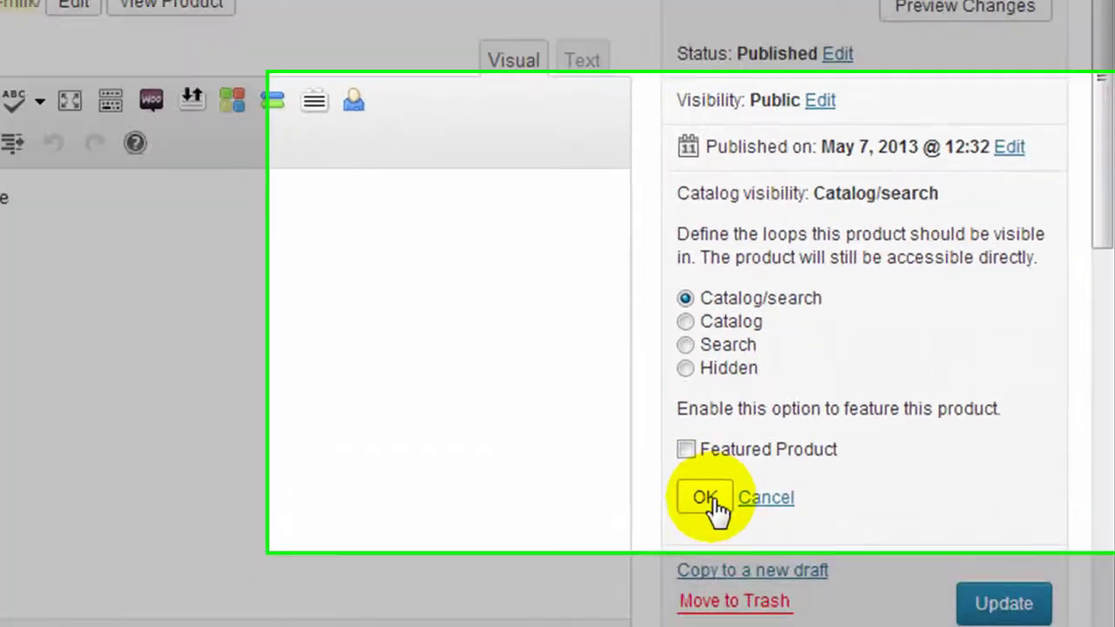
pyautogui.click(850, 436)
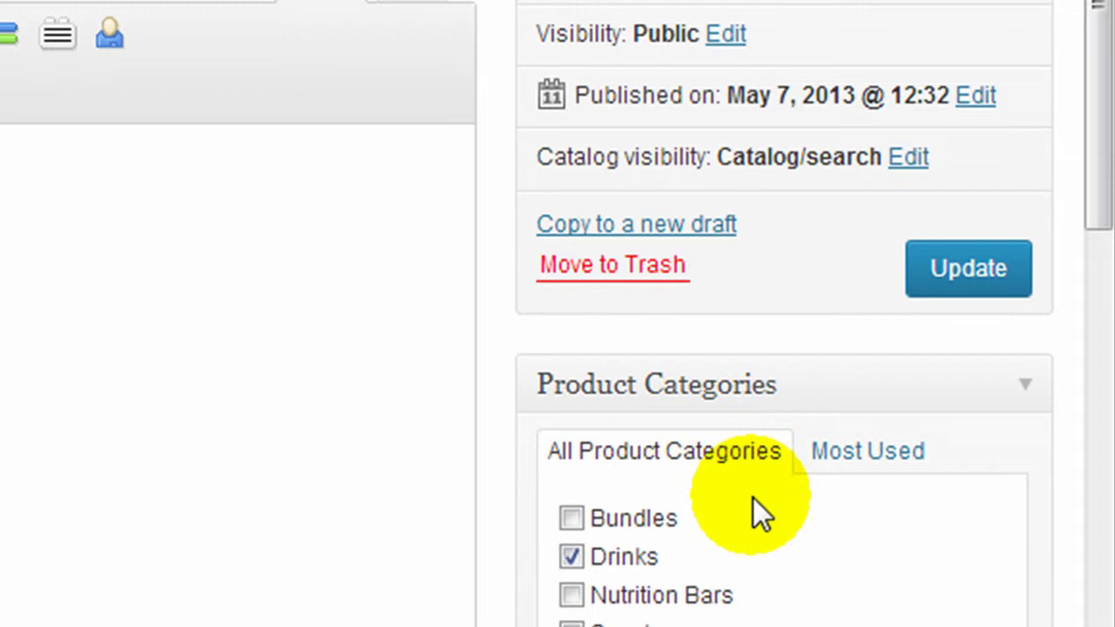
# Step: Review Muscle Milk's product categories and tags, and open the product gallery image picker and close it without adding images
pyautogui.scroll(-3, 754, 501)
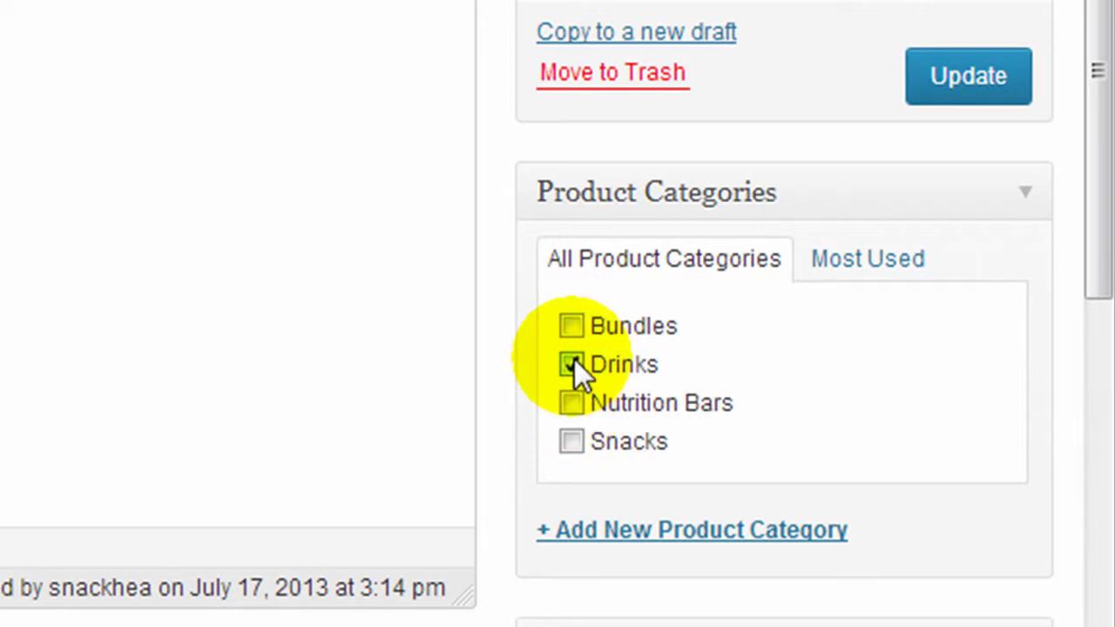
pyautogui.scroll(-2, 575, 368)
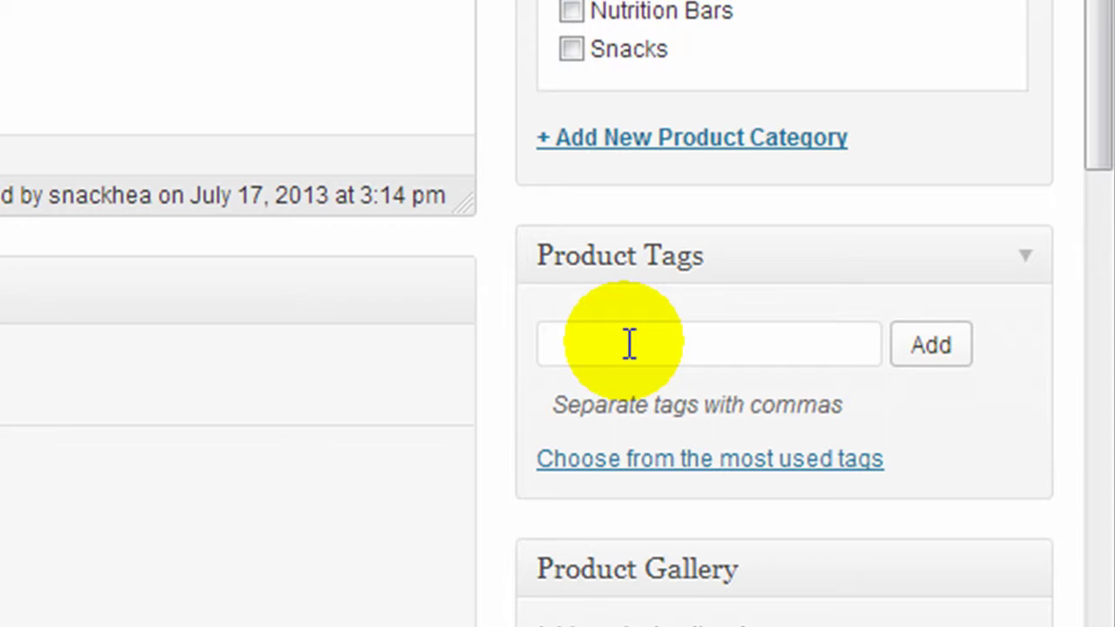
pyautogui.scroll(-5, 630, 348)
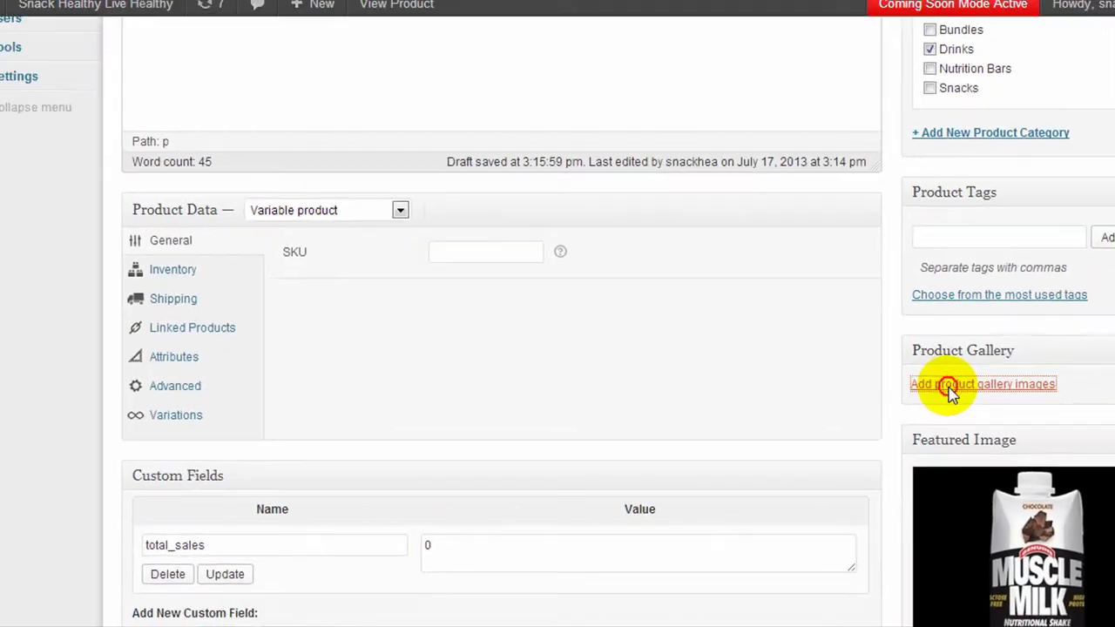
pyautogui.click(824, 347)
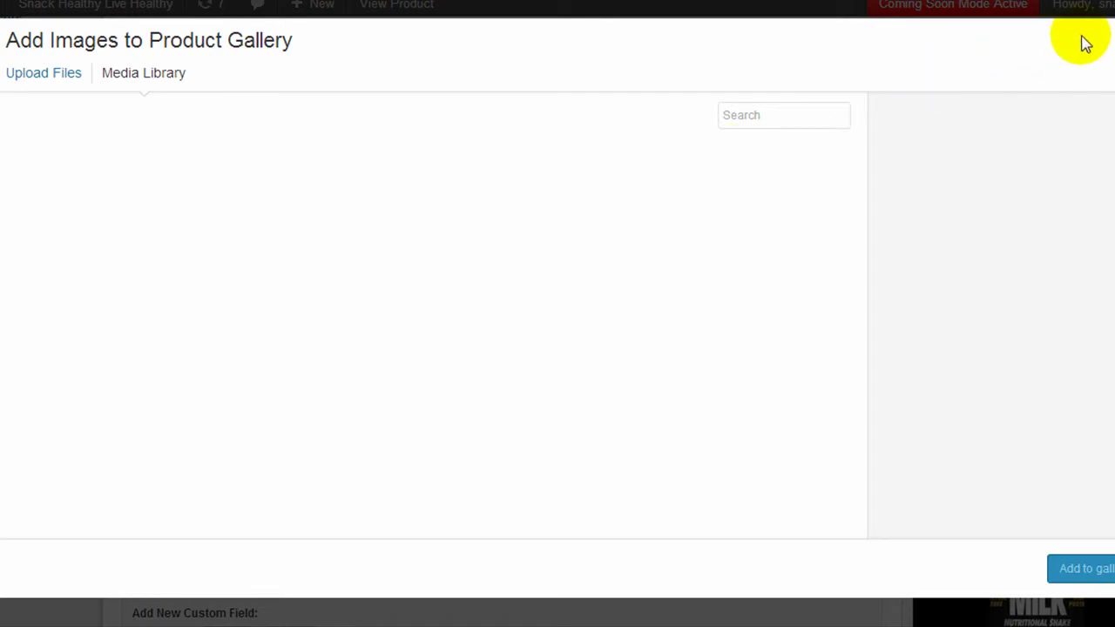
pyautogui.click(1093, 31)
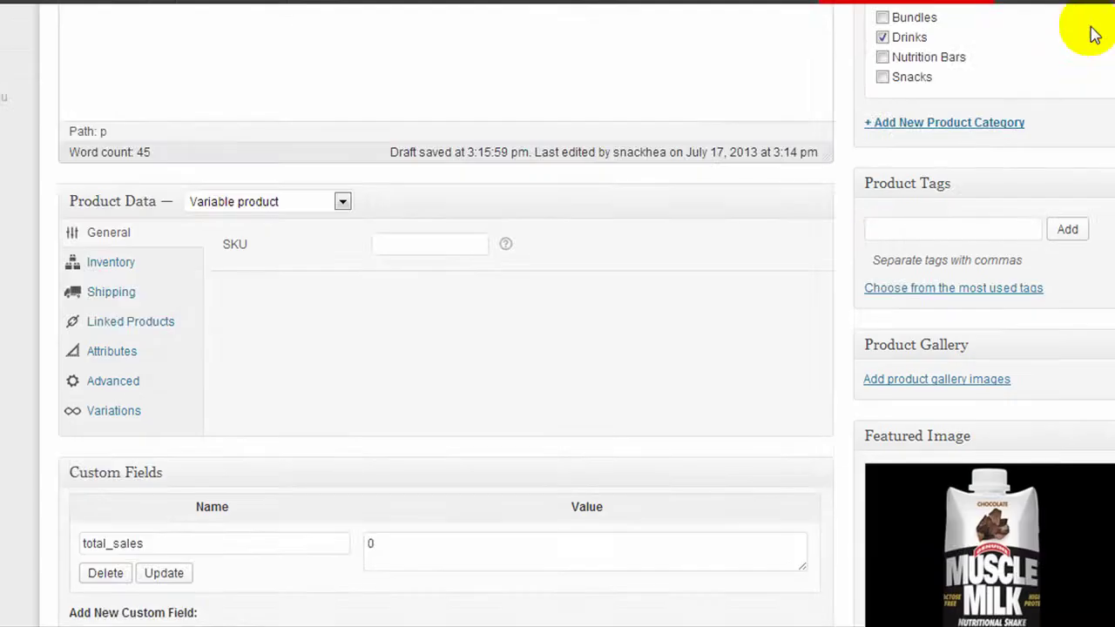
# Step: On the storefront, open Muscle Milk from the products page and examine where its product image, details and description appear
pyautogui.scroll(-3, 909, 374)
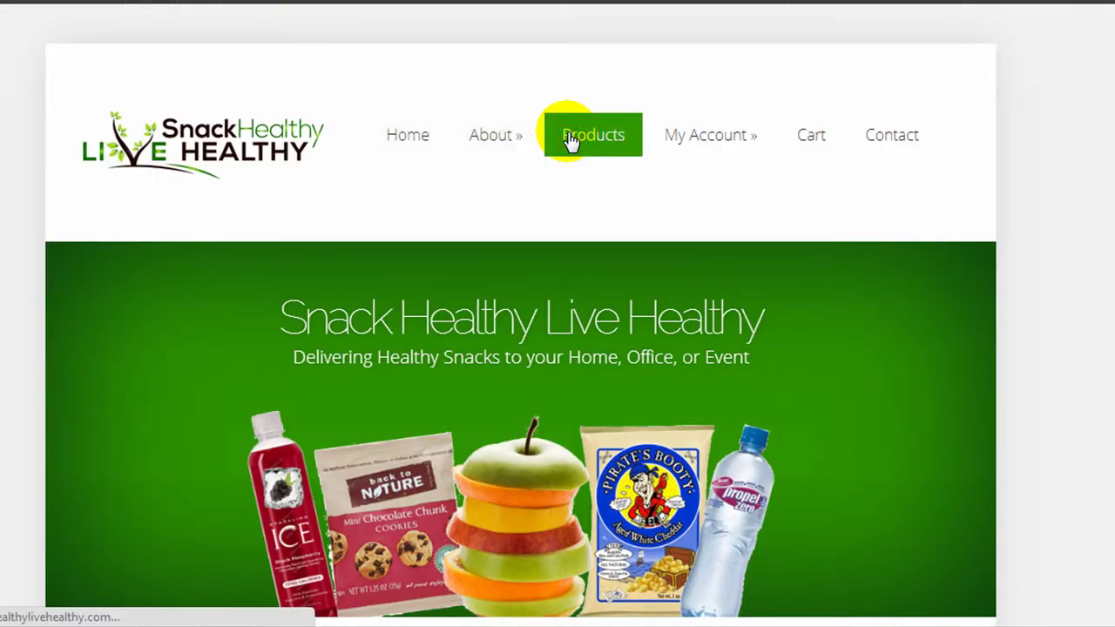
pyautogui.scroll(-8, 591, 414)
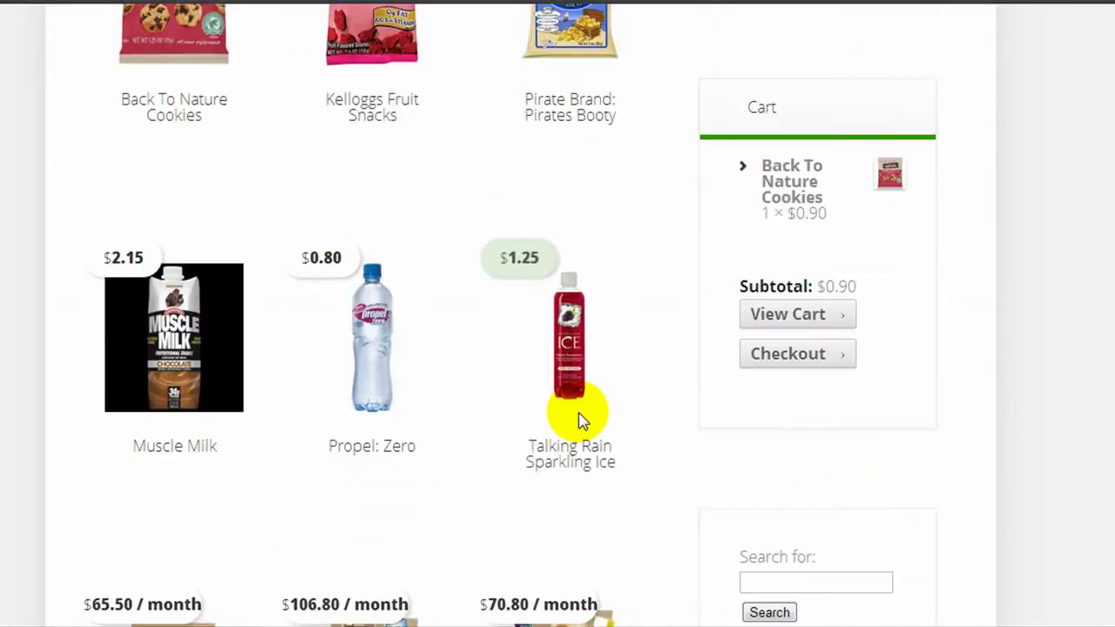
pyautogui.click(174, 370)
pyautogui.scroll(-2, 331, 337)
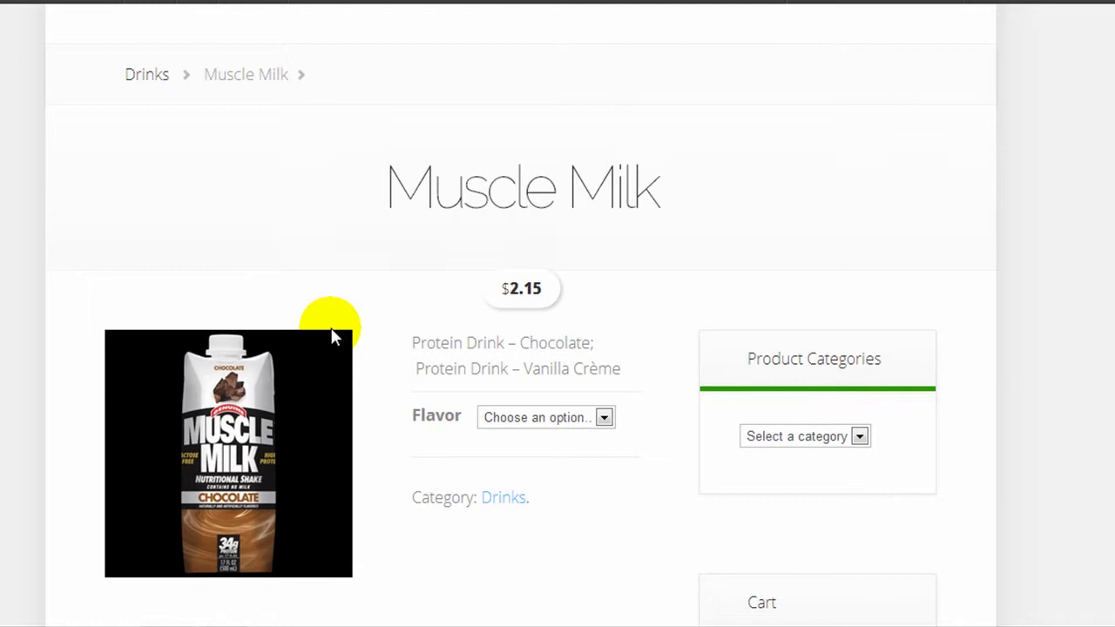
pyautogui.scroll(-2, 356, 456)
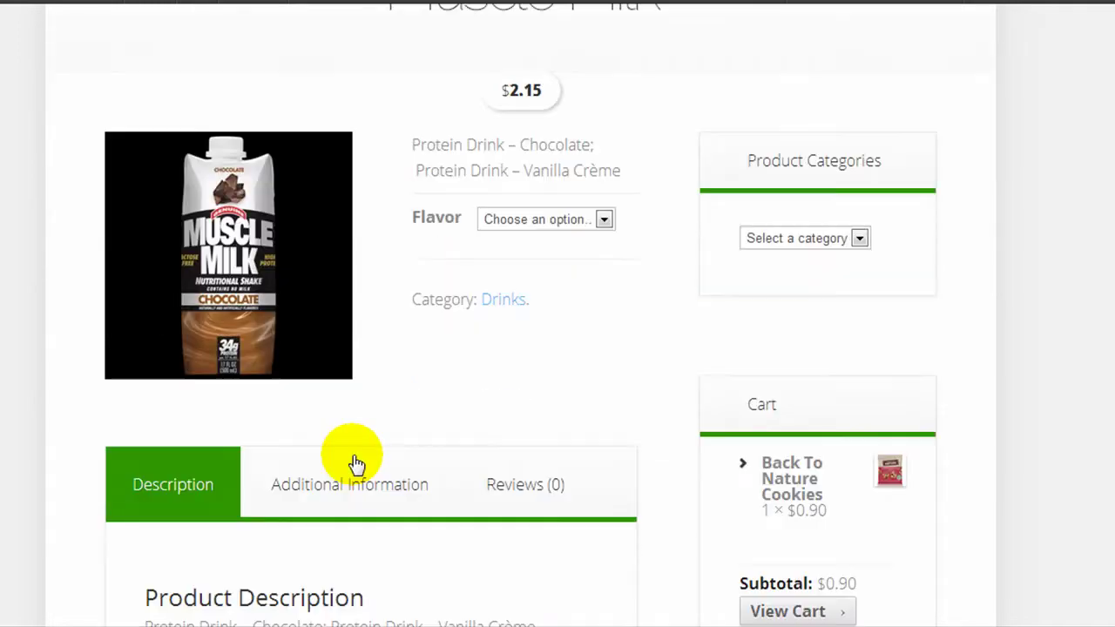
pyautogui.scroll(-1, 356, 461)
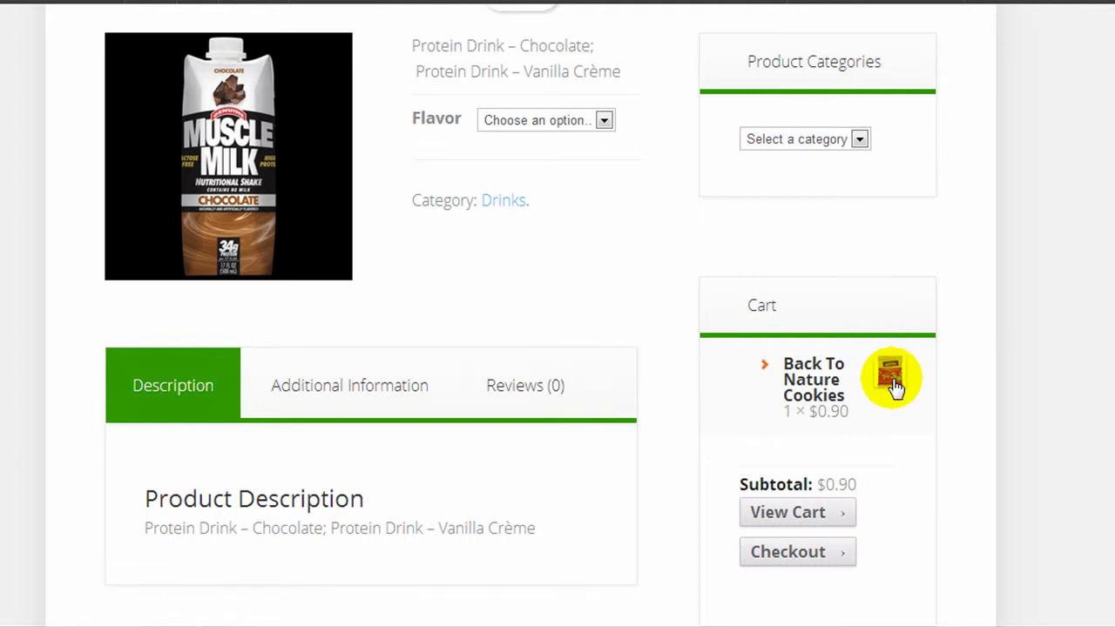
pyautogui.scroll(1, 688, 349)
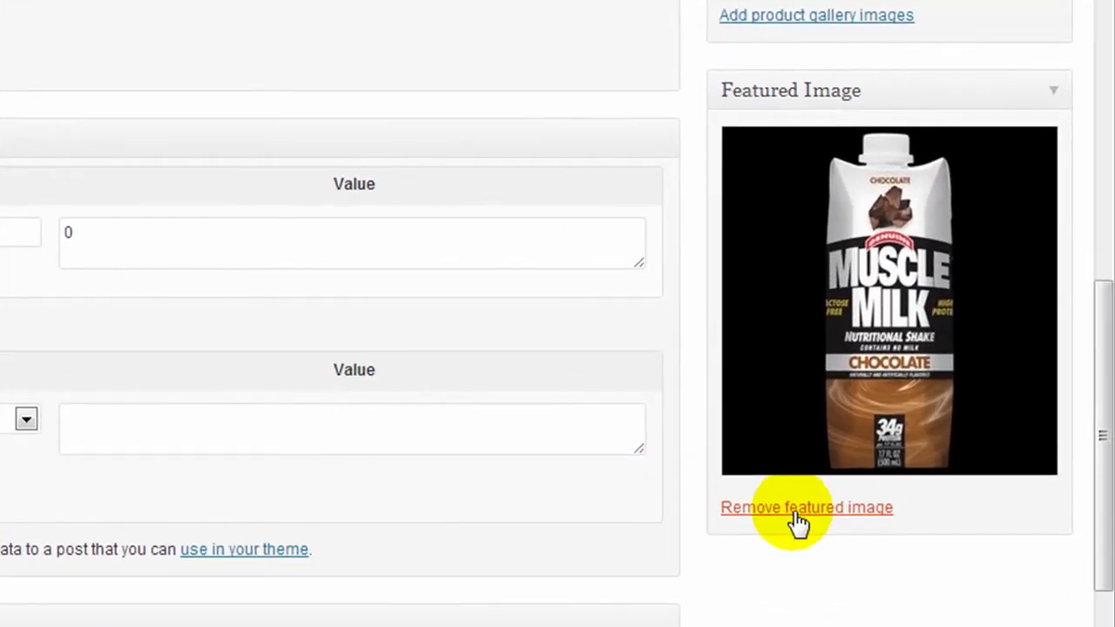
# Step: On Muscle Milk's edit page, remove the featured image and set the chocolate Muscle Milk picture from the media library as featured image
pyautogui.click(787, 506)
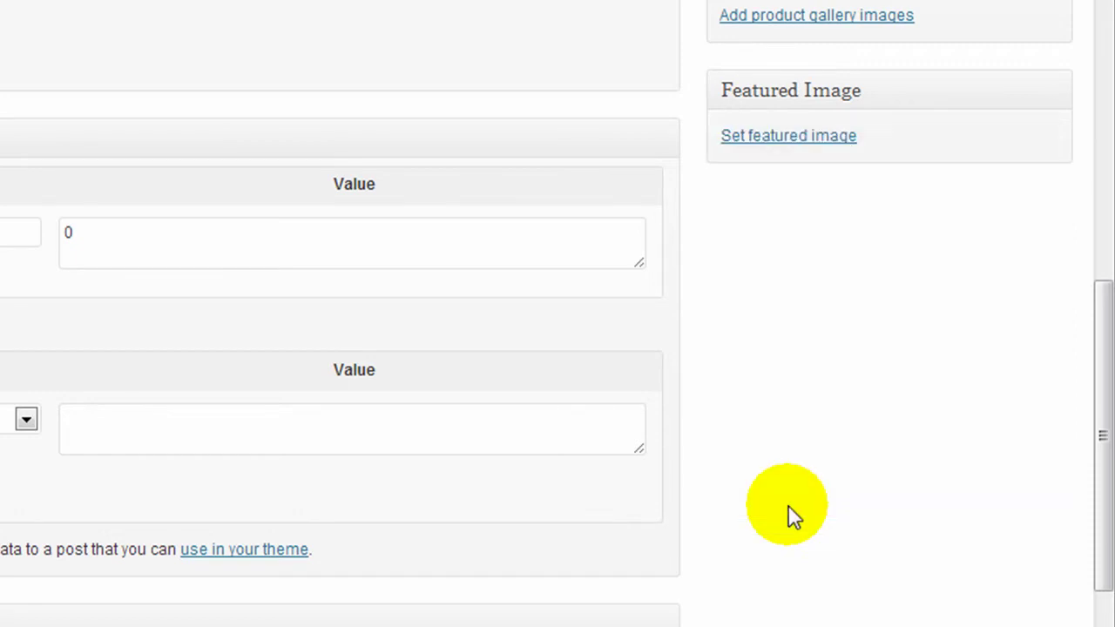
pyautogui.click(827, 138)
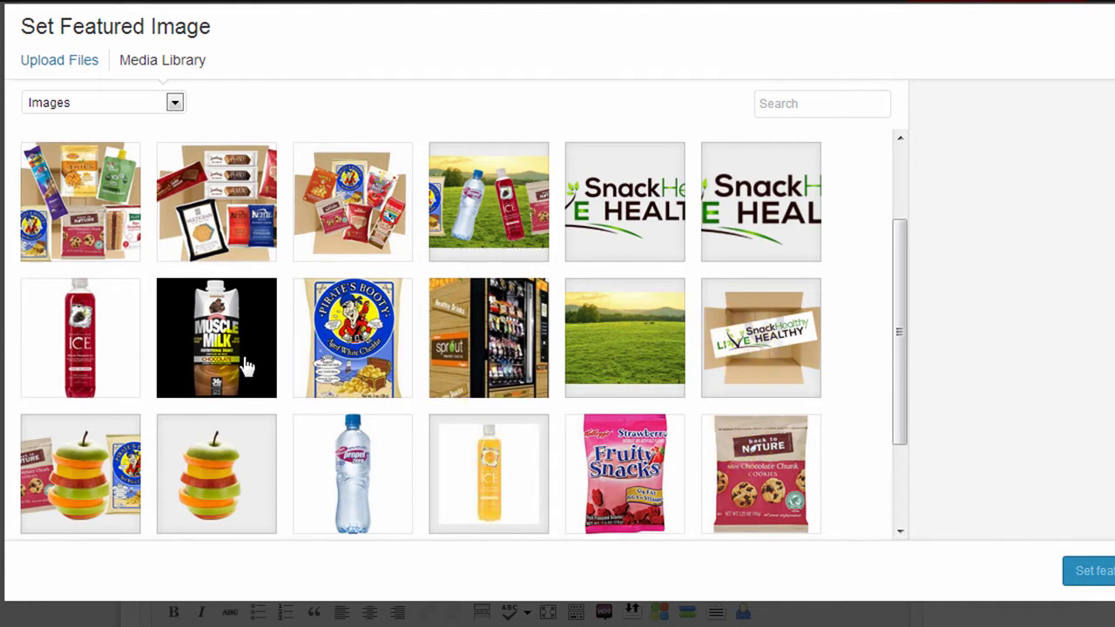
pyautogui.click(74, 69)
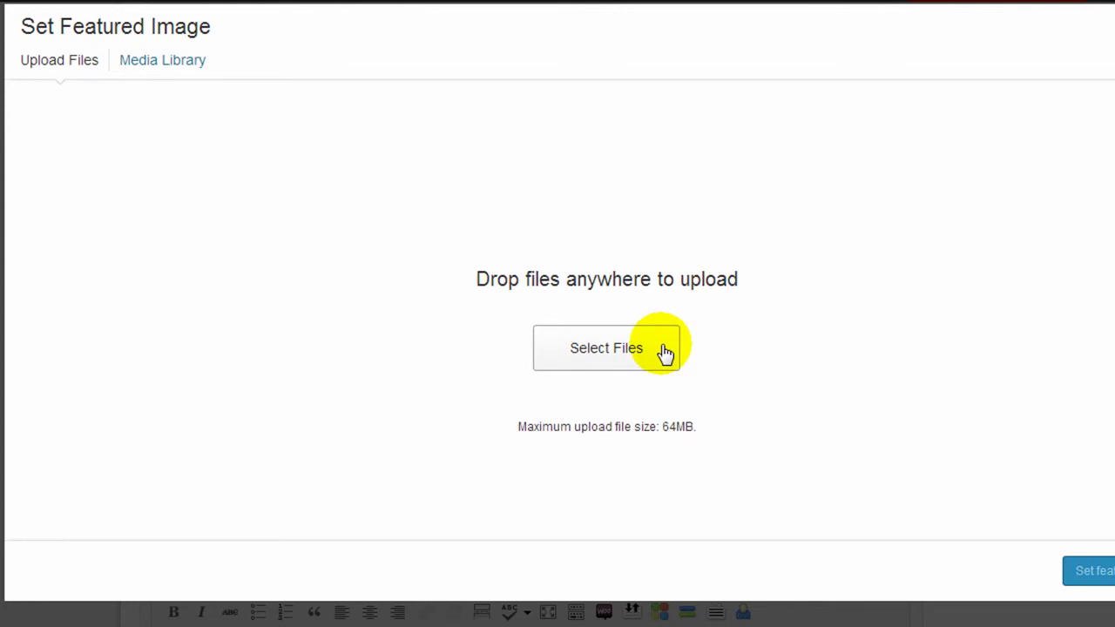
pyautogui.click(179, 60)
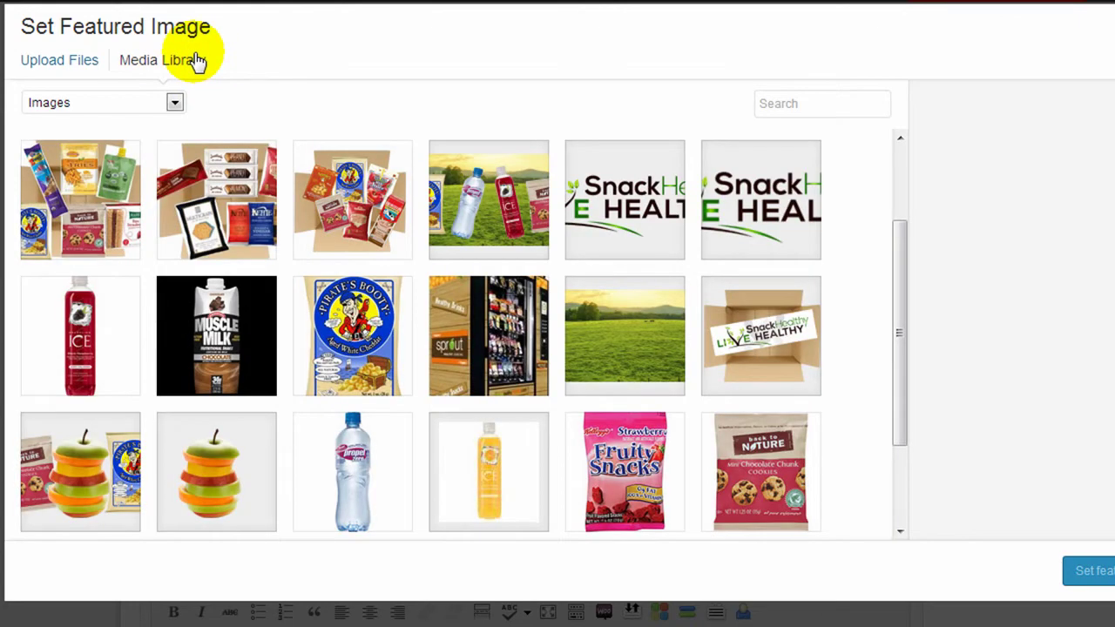
pyautogui.click(187, 347)
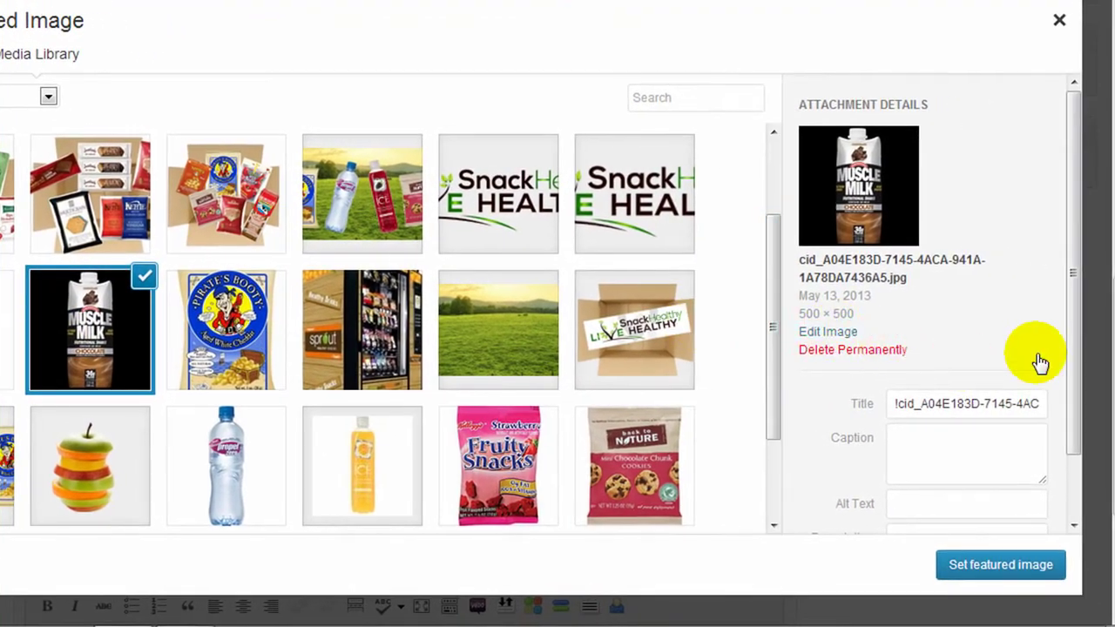
pyautogui.scroll(-2, 1010, 366)
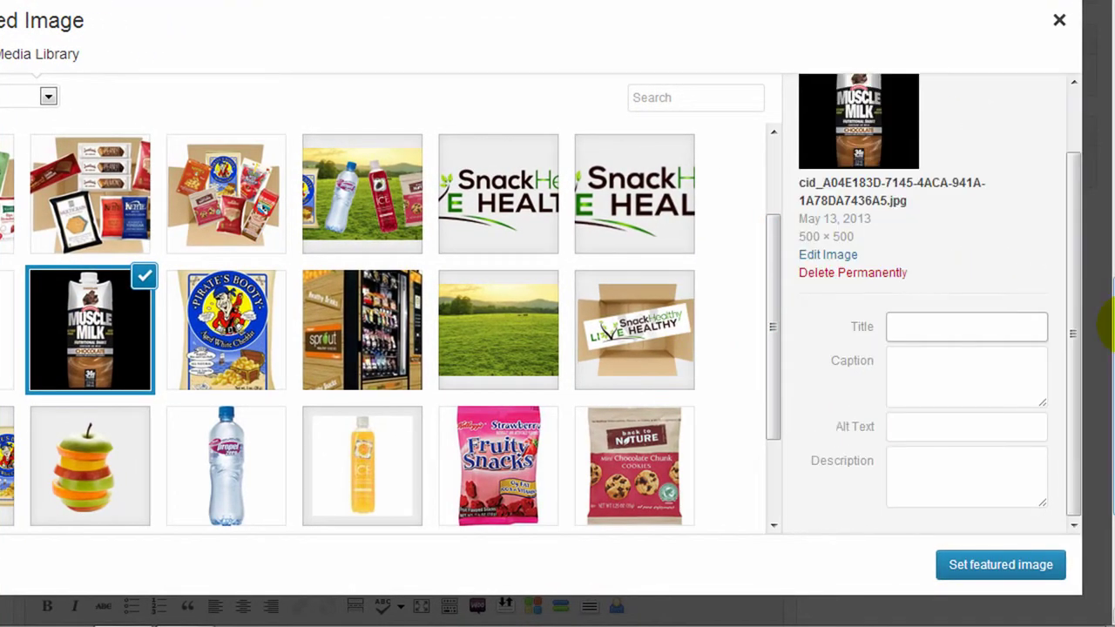
pyautogui.click(993, 567)
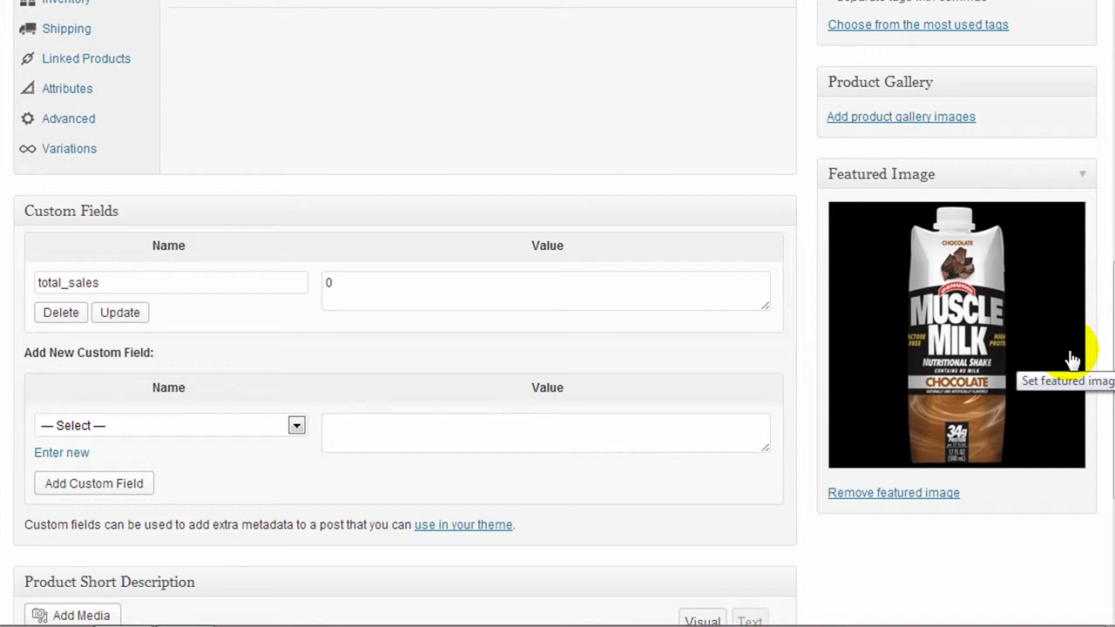
# Step: Update the Muscle Milk product to save its changes
pyautogui.moveTo(1108, 348); pyautogui.dragTo(1098, 44)
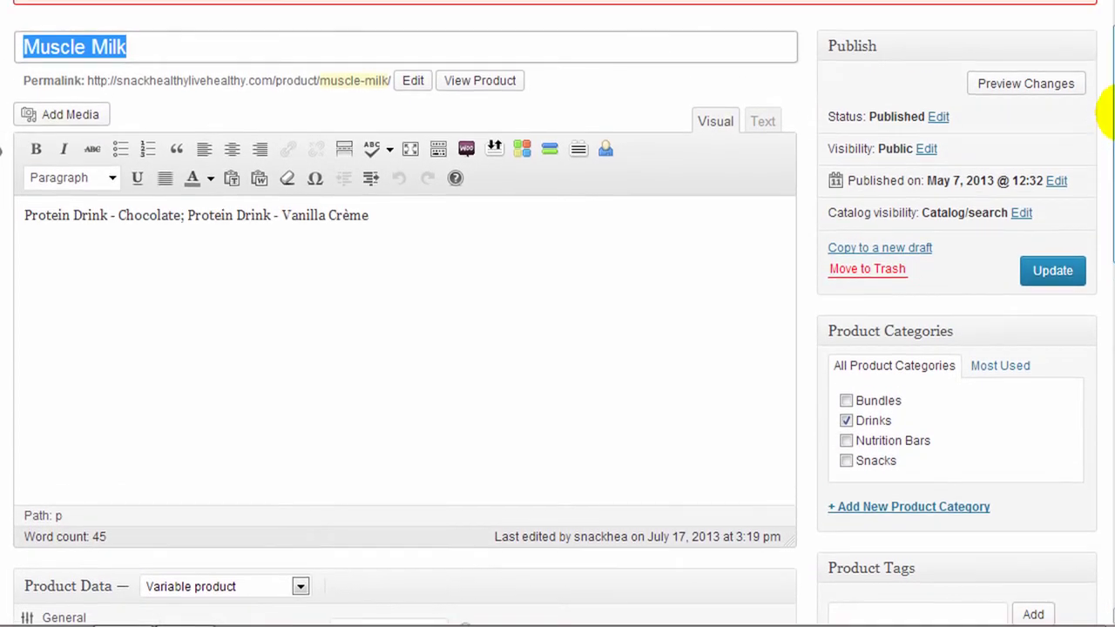
pyautogui.click(1057, 273)
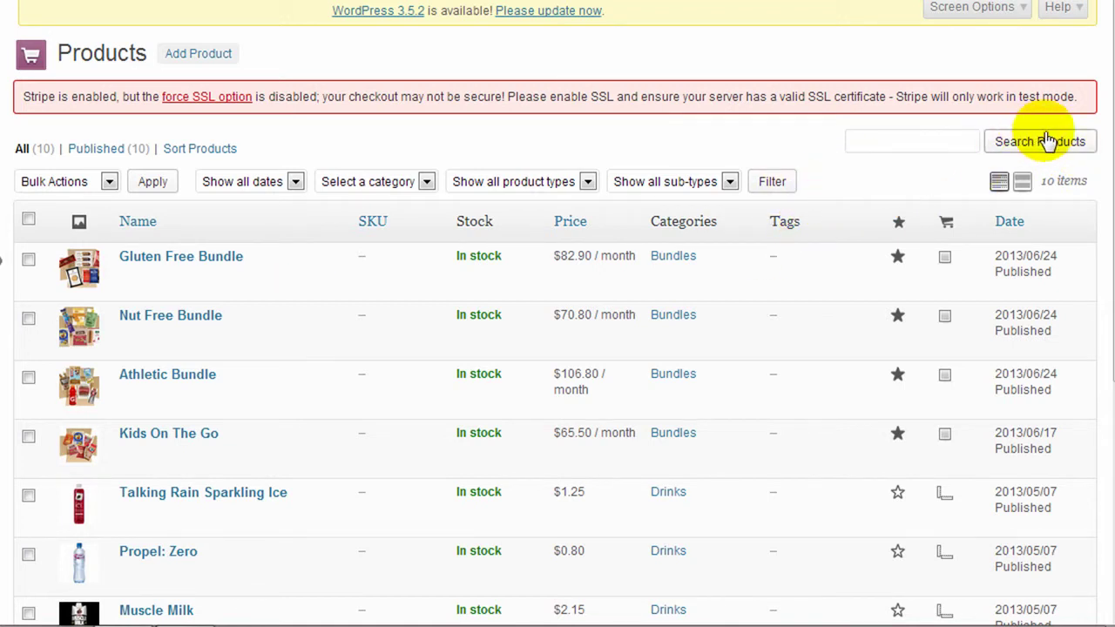
# Step: Look through the store's product list in the admin area and show the WooCommerce section's subpages
pyautogui.scroll(-1, 1104, 122)
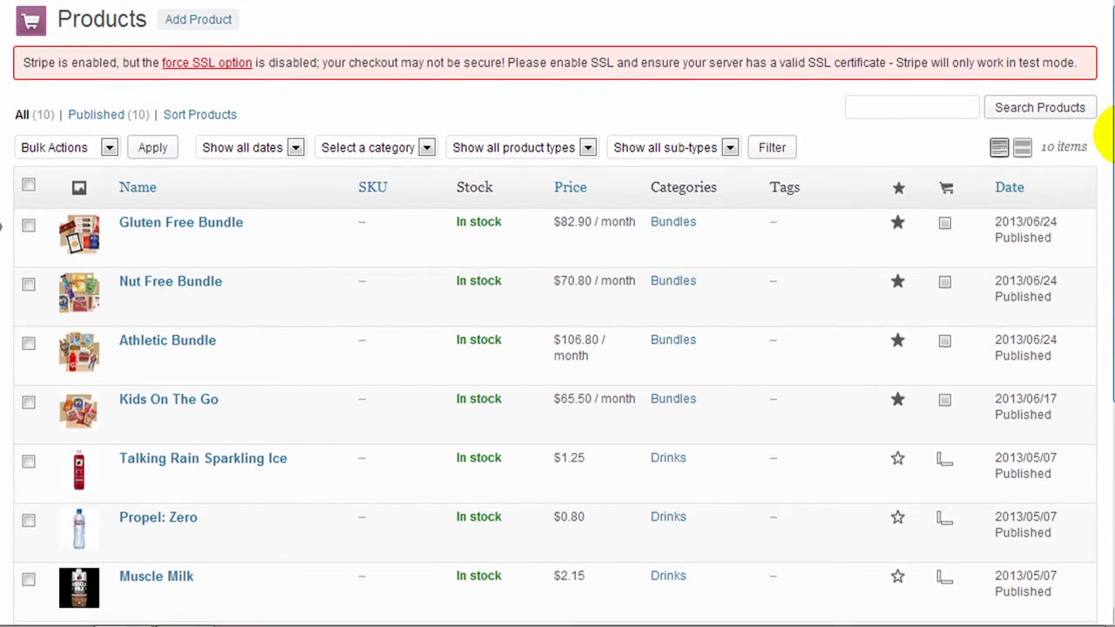
pyautogui.scroll(-1, 1107, 135)
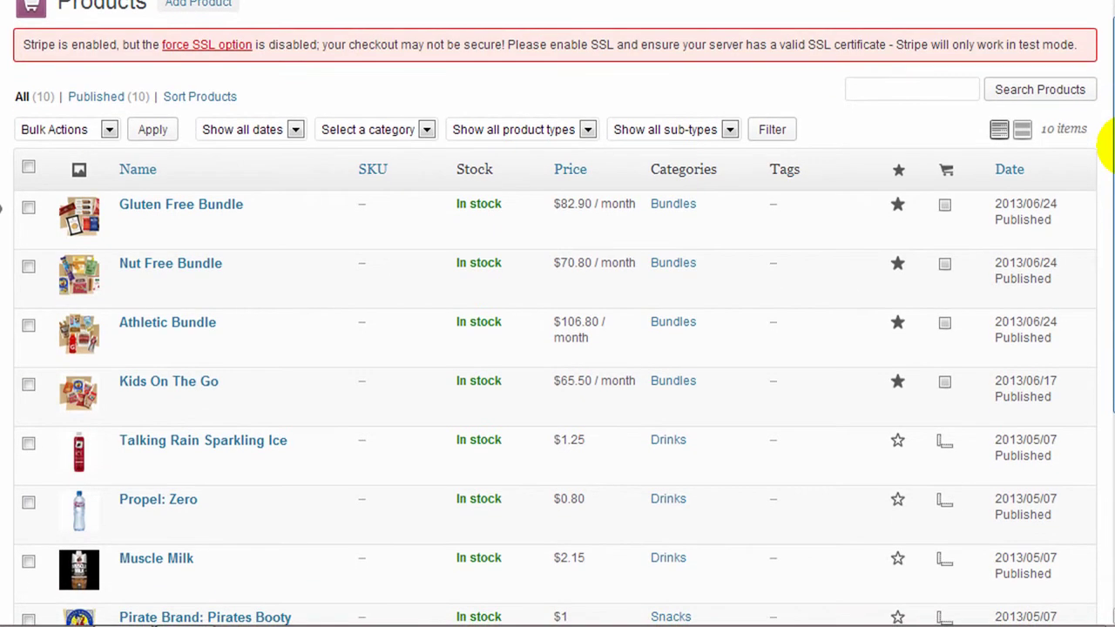
pyautogui.scroll(-1, 1110, 148)
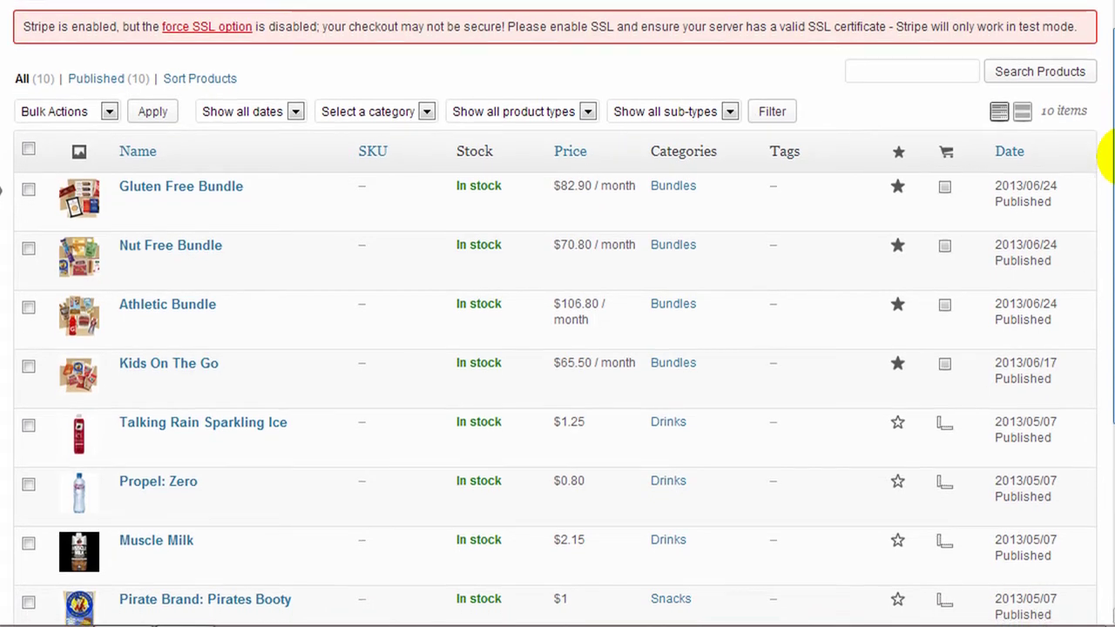
pyautogui.moveTo(1110, 157); pyautogui.dragTo(1104, 274)
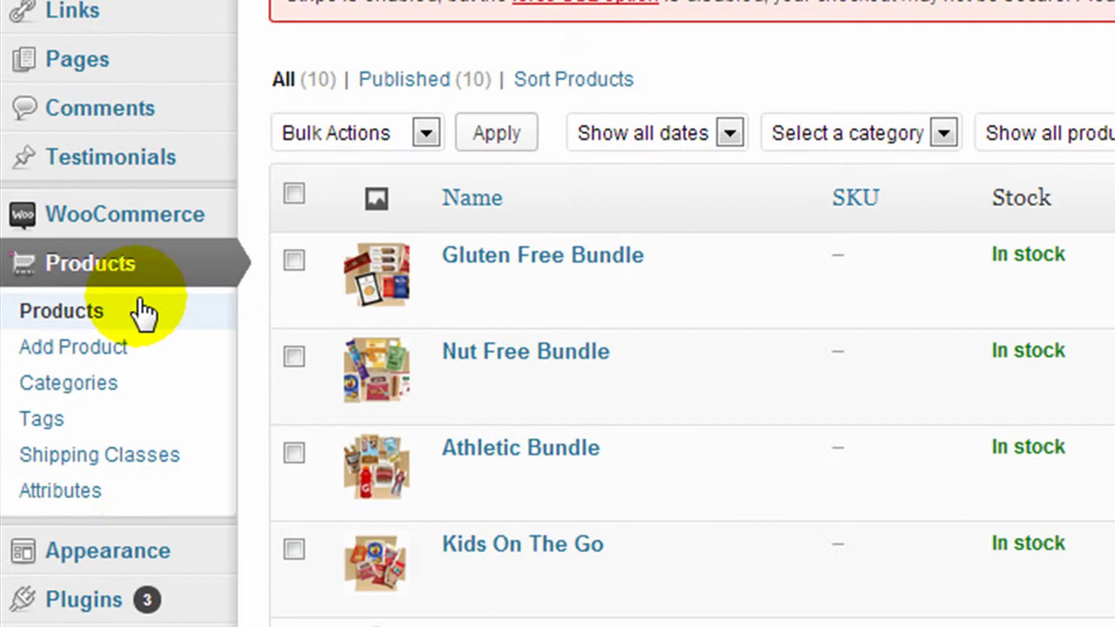
pyautogui.moveTo(148, 244)
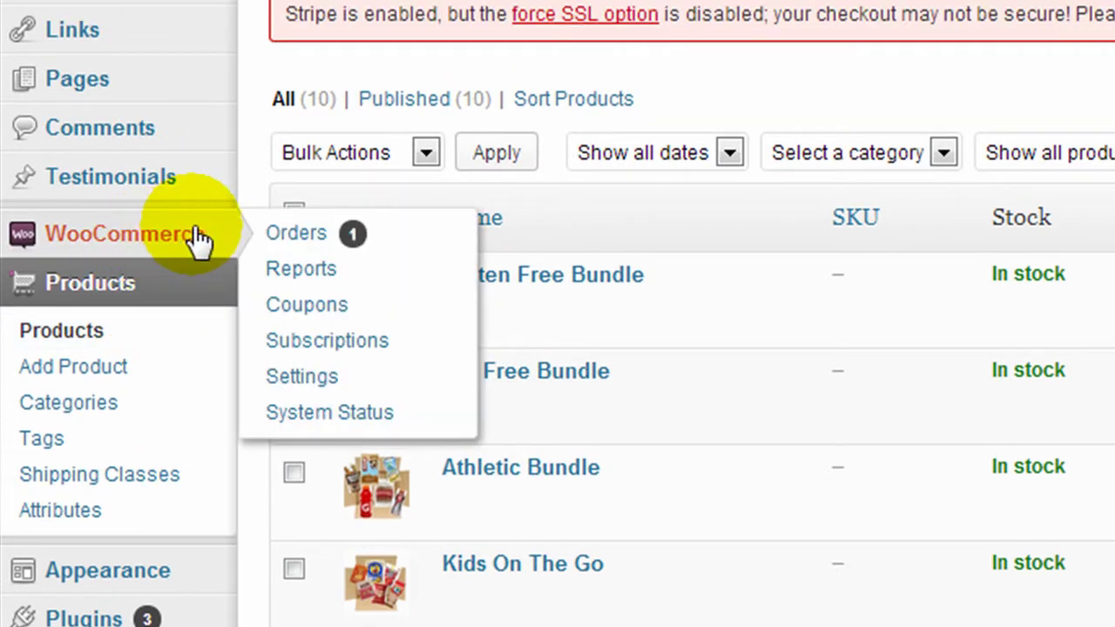